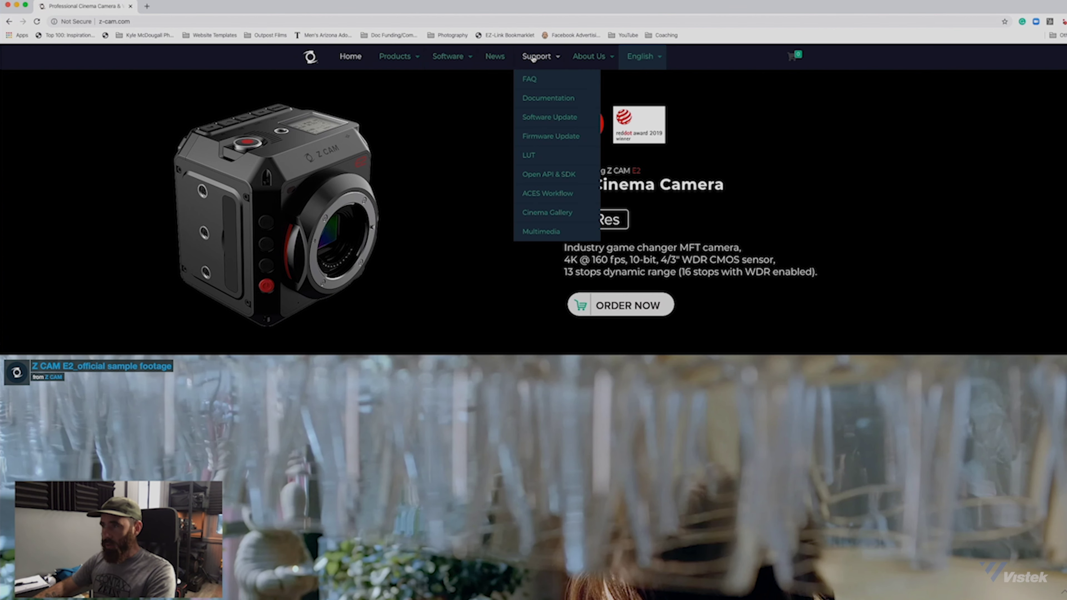
Step: Download the Z CAM LUTs V1.8 package from the website's LUT page
click(527, 156)
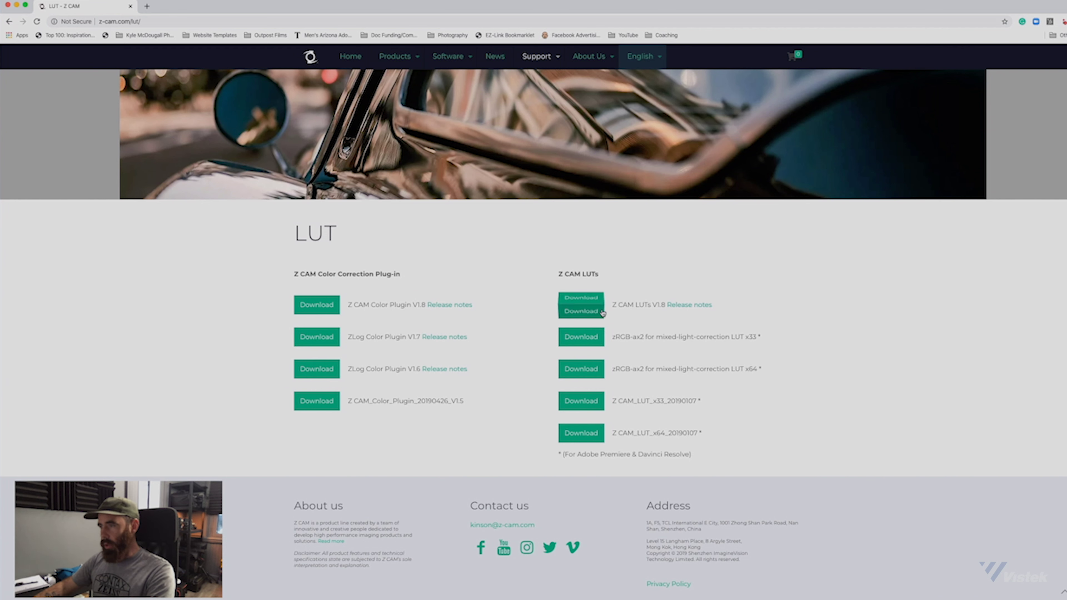
click(596, 313)
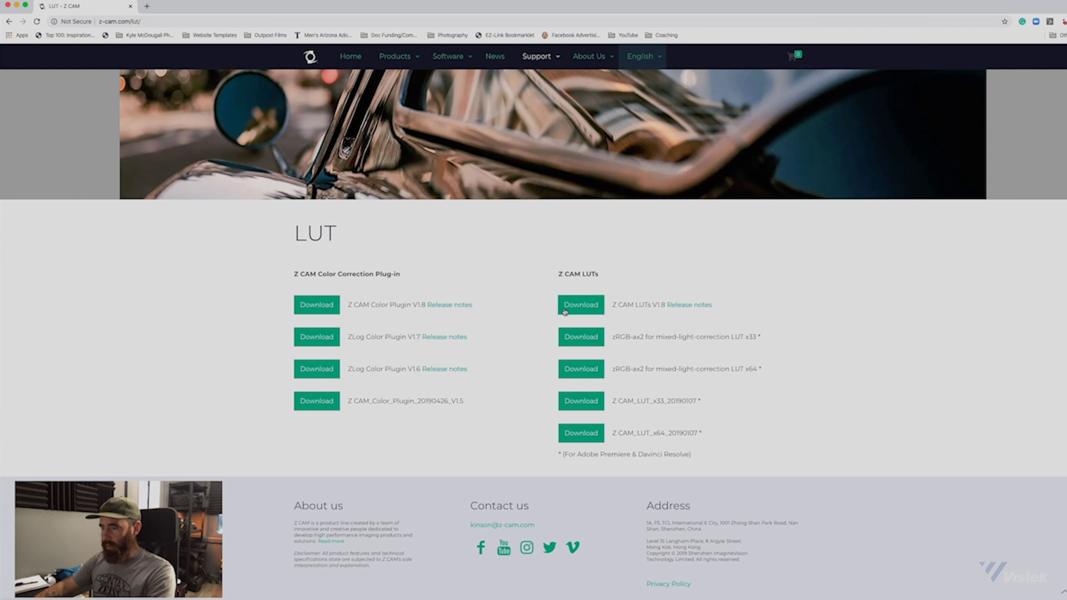
mouse_move(126, 595)
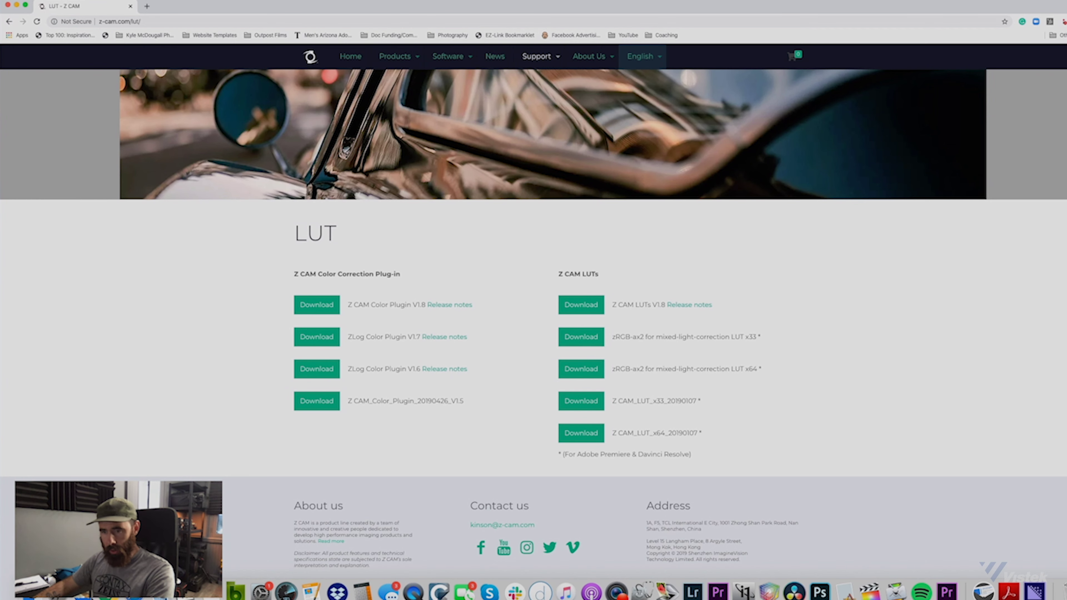
Step: Open the downloaded ZCAM LUT folder in Finder and expand exposure_default
double_click(536, 362)
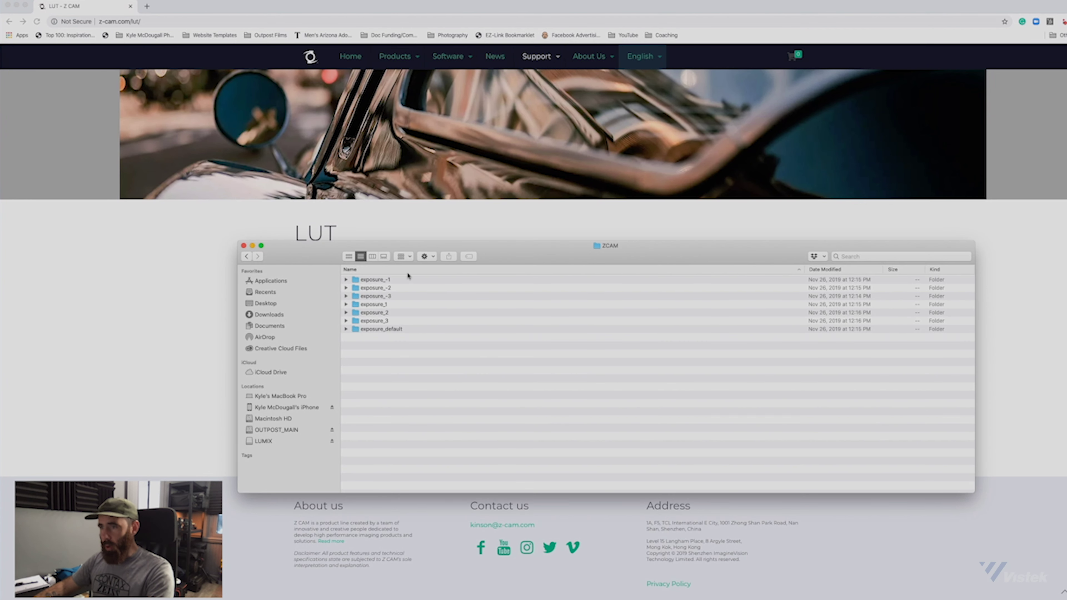
drag(518, 245, 507, 255)
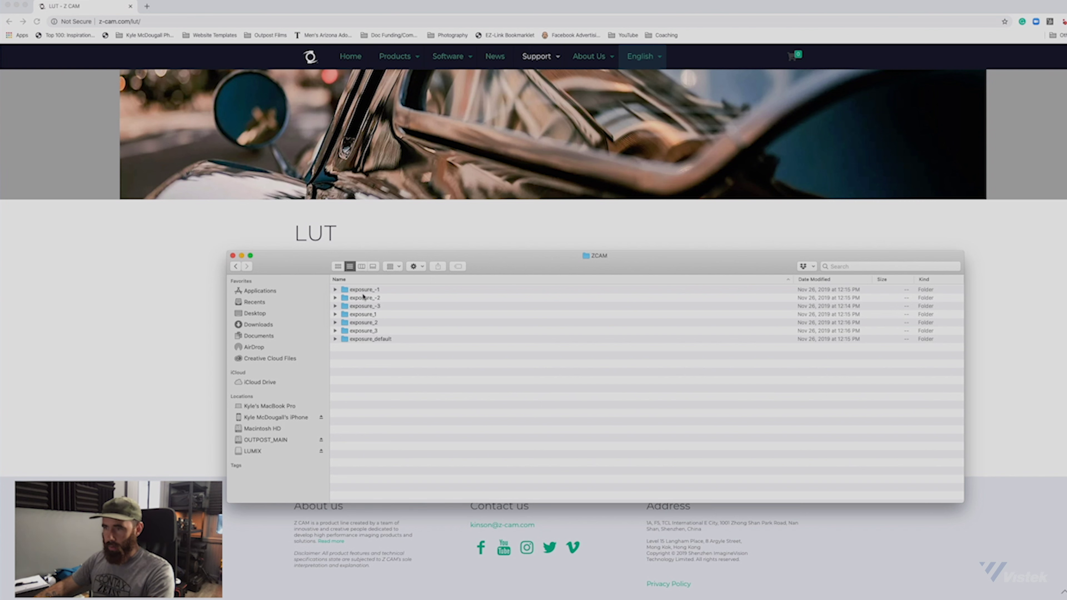
click(334, 339)
Step: Scroll through the zlog2 .cube LUT files, then collapse exposure_default again
drag(479, 258, 488, 208)
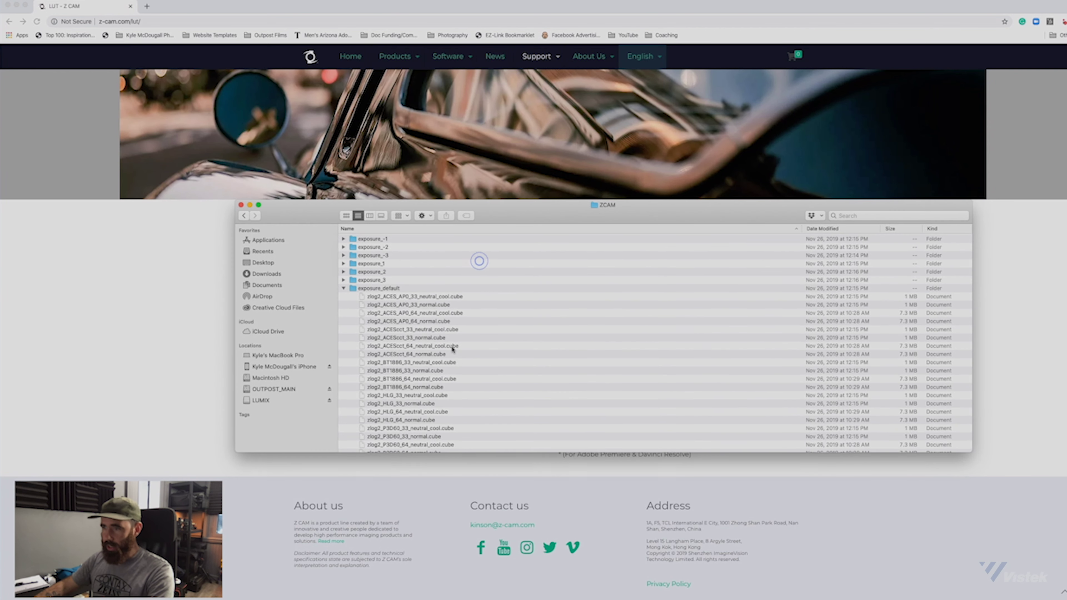
scroll(451, 341, down, 10)
scroll(450, 340, down, 10)
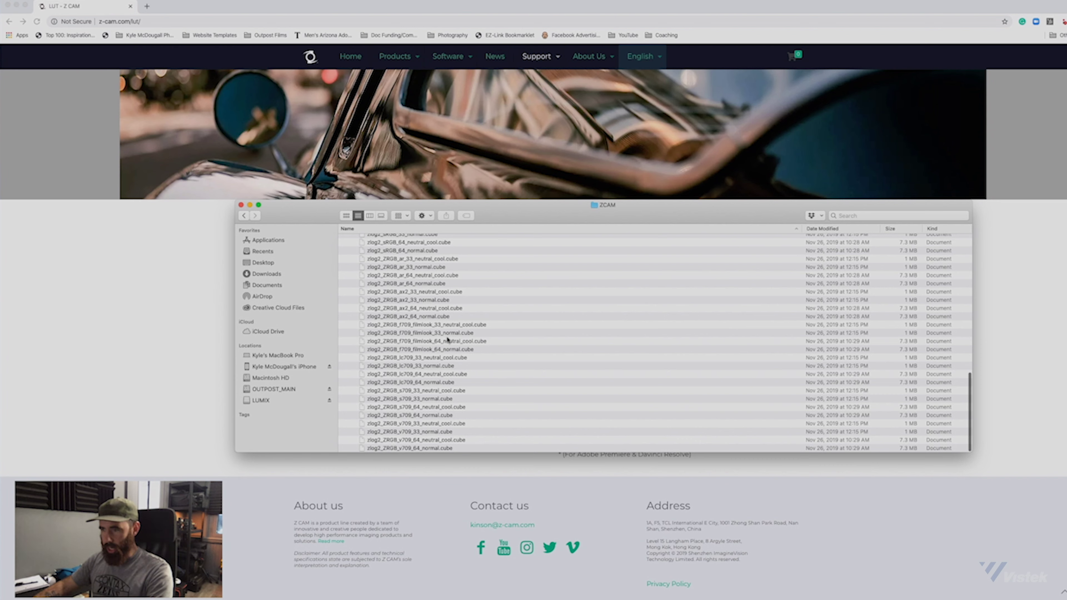
scroll(475, 381, up, 10)
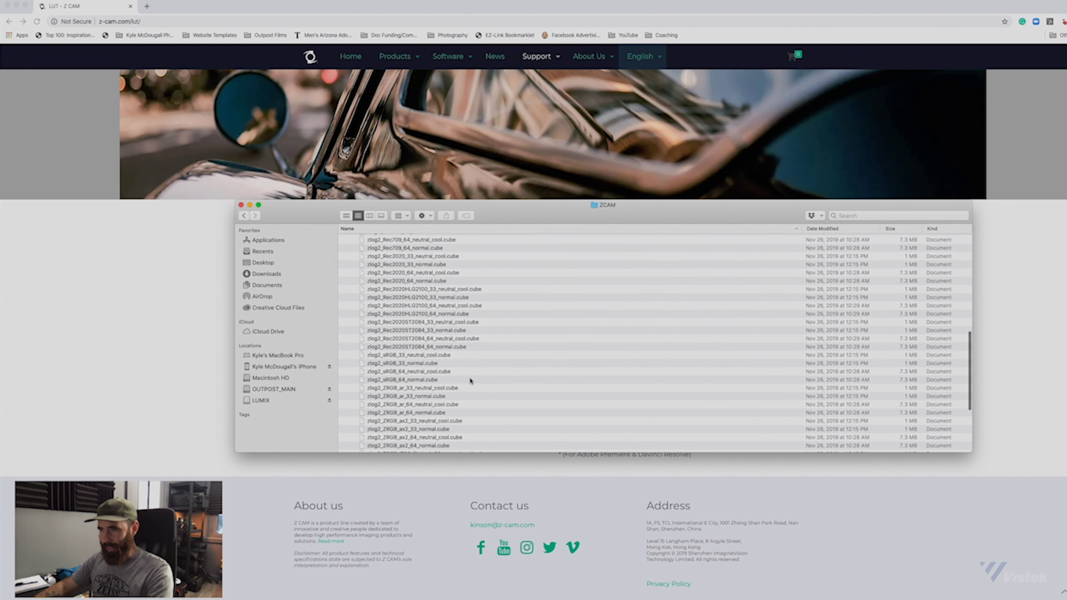
scroll(470, 380, up, 10)
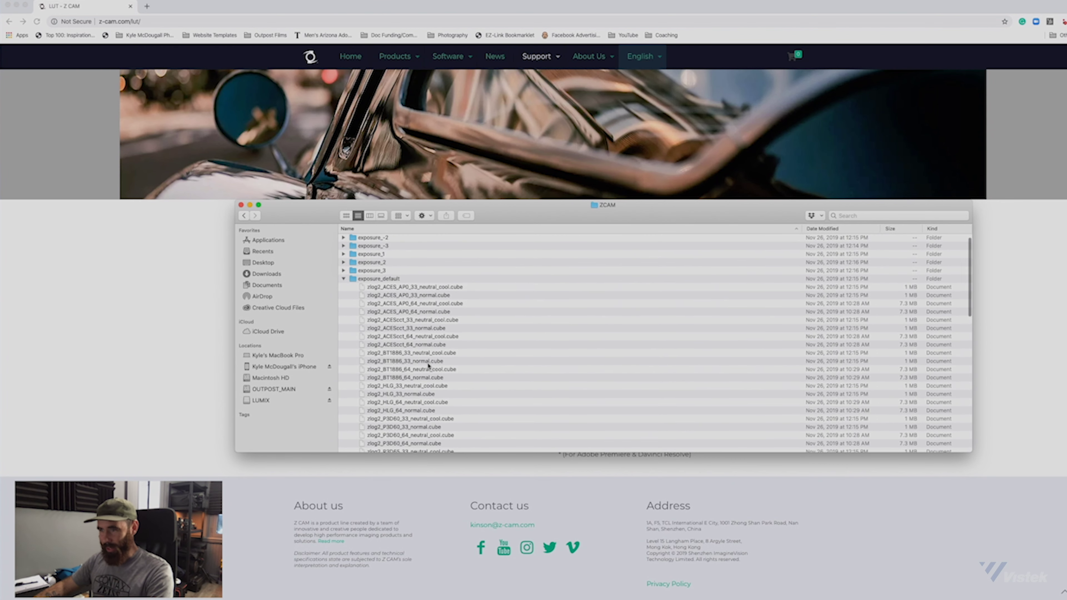
scroll(410, 350, down, 3)
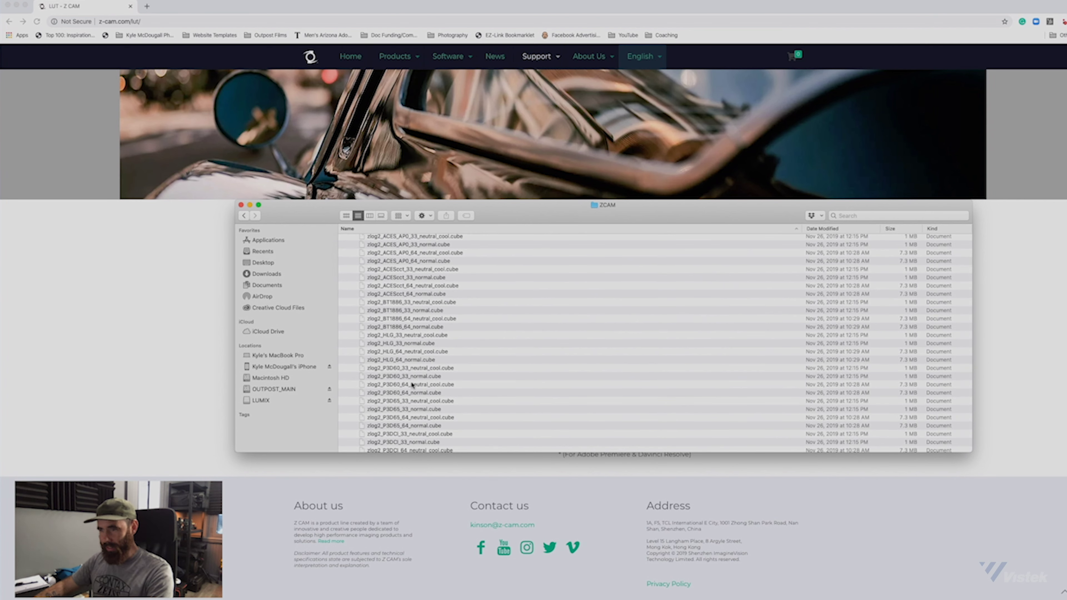
scroll(414, 384, down, 8)
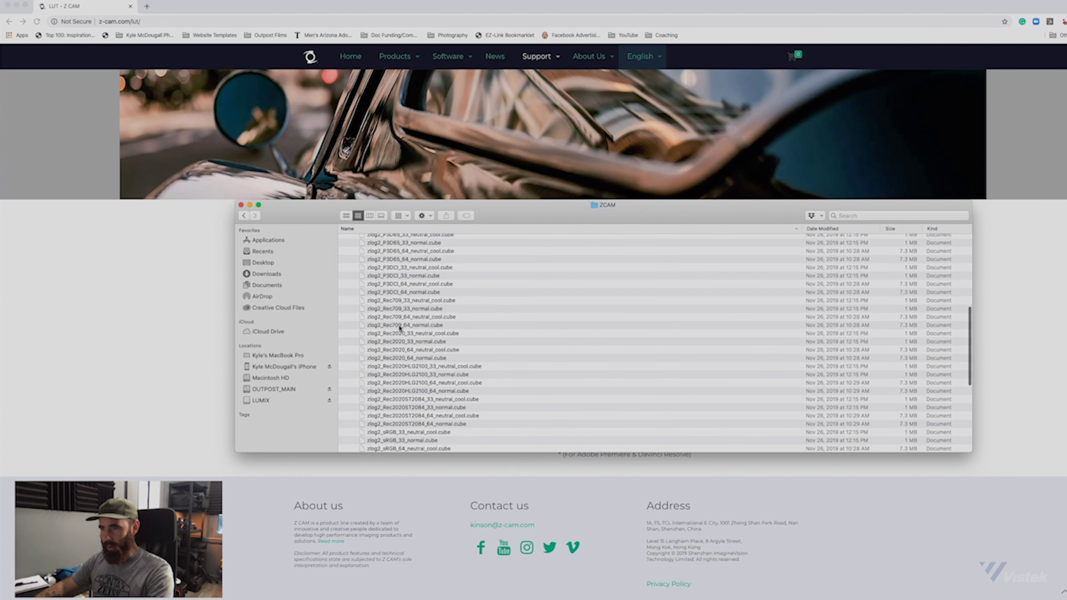
scroll(399, 345, down, 3)
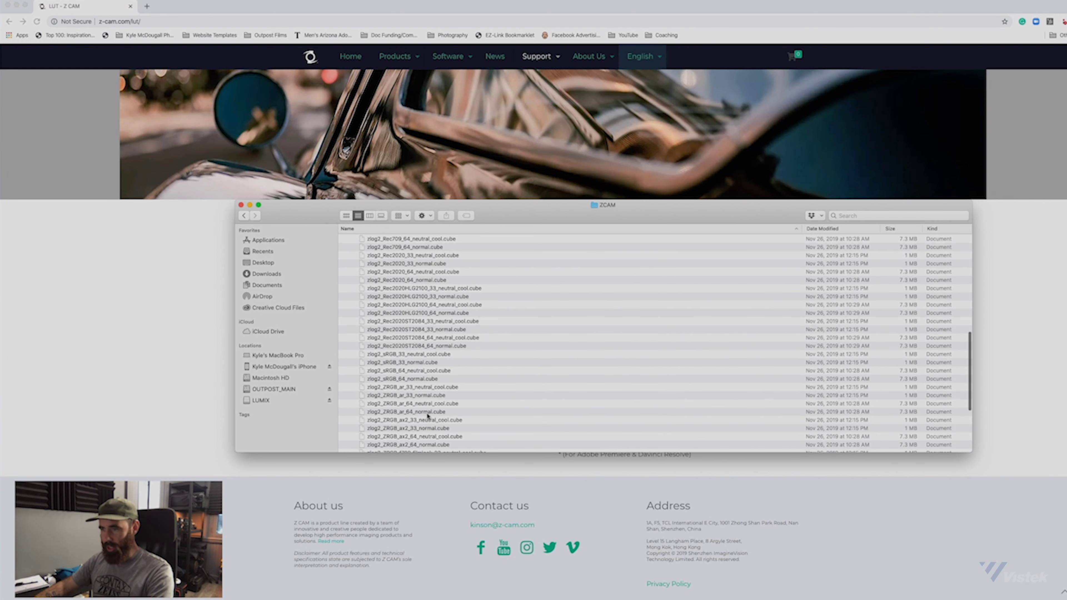
scroll(432, 403, down, 3)
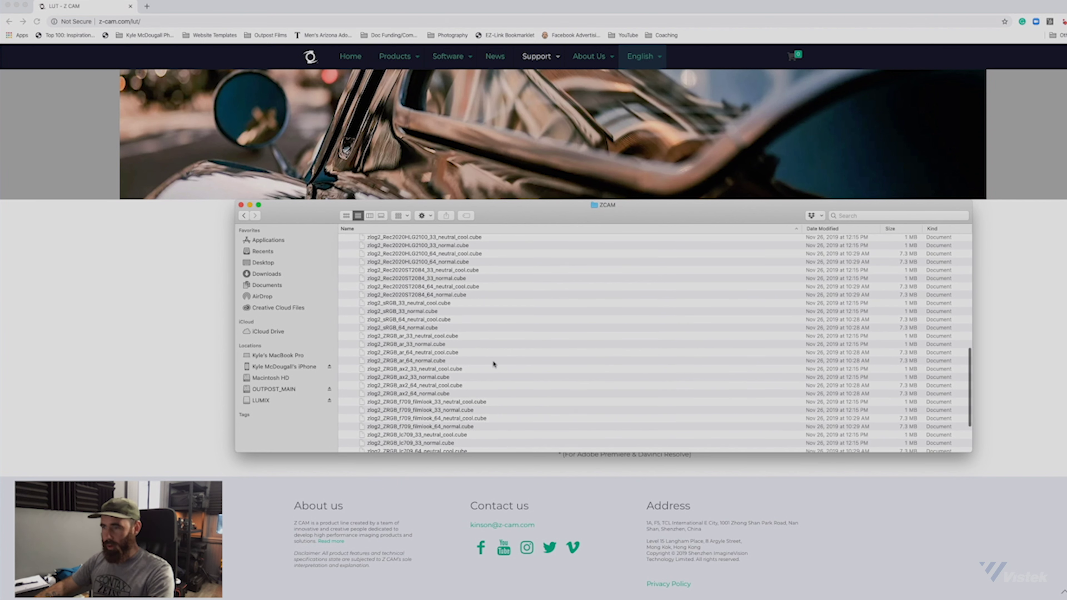
scroll(516, 383, up, 1)
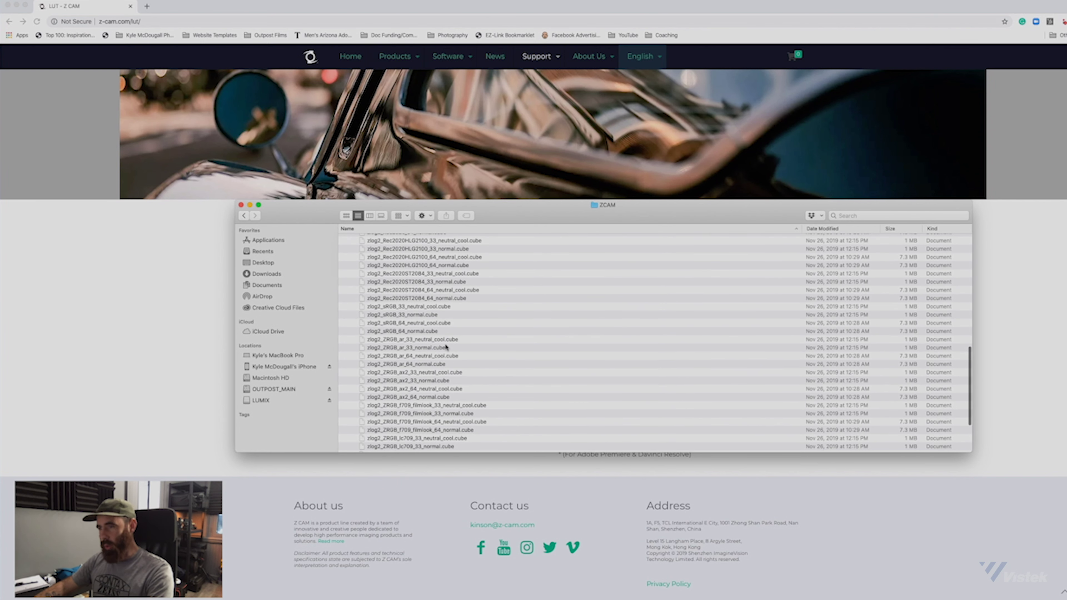
scroll(440, 418, down, 5)
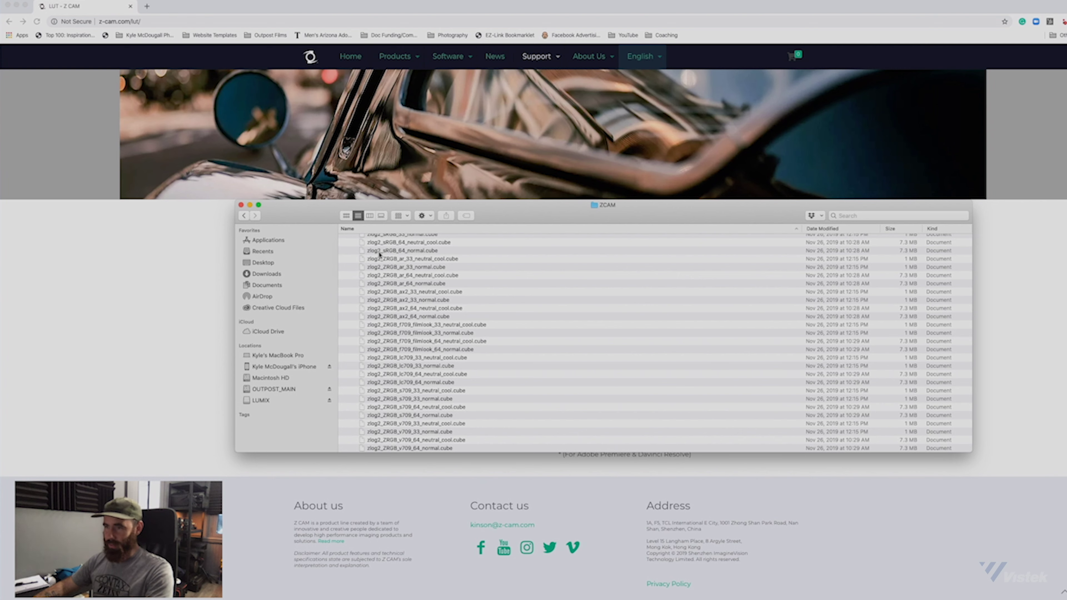
scroll(379, 254, up, 1)
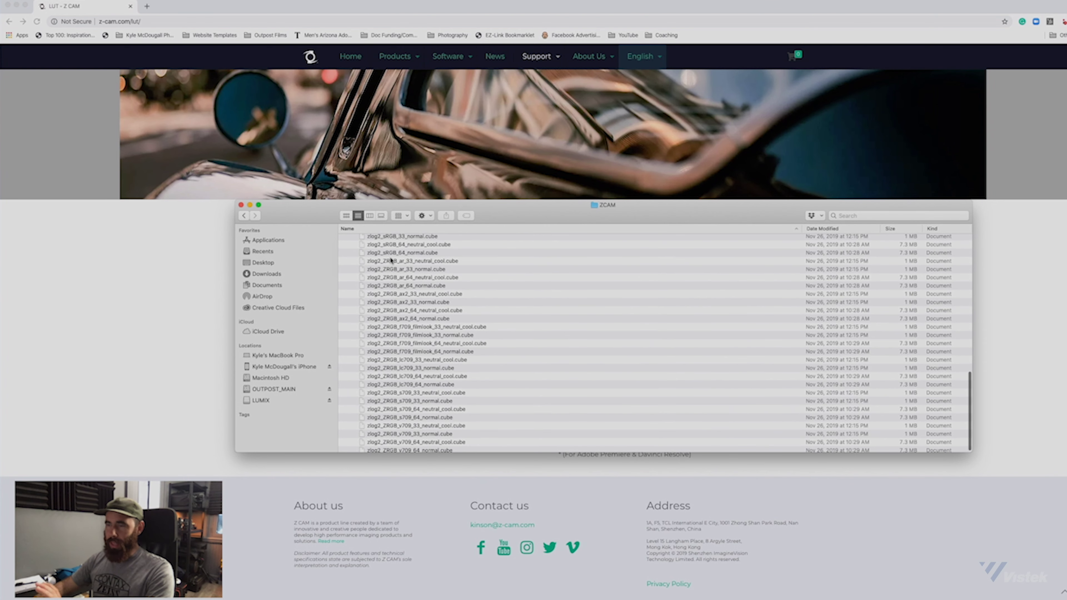
scroll(391, 260, up, 1)
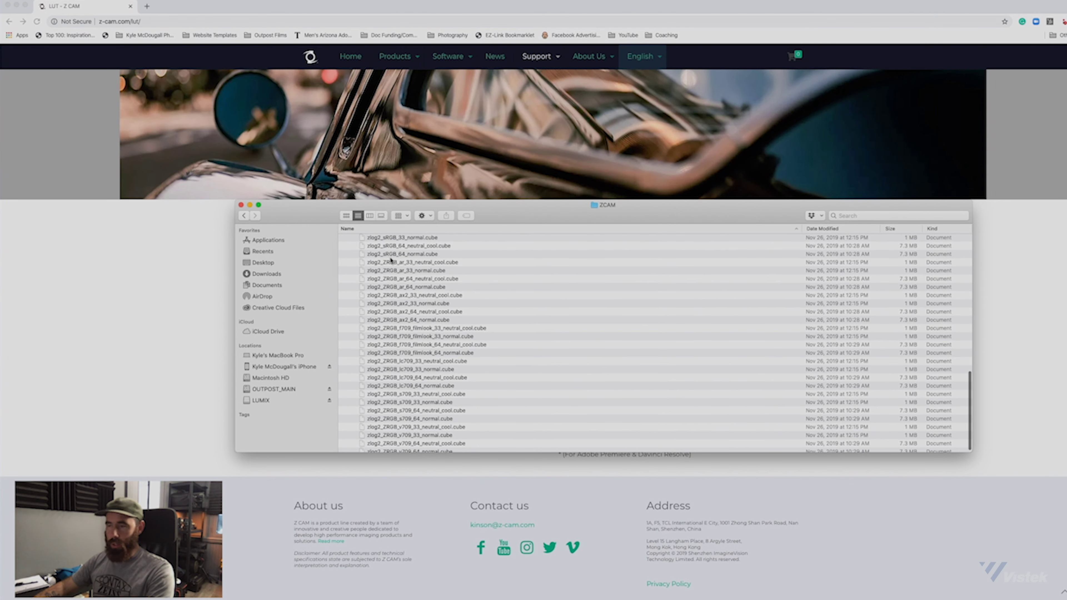
scroll(372, 271, up, 2)
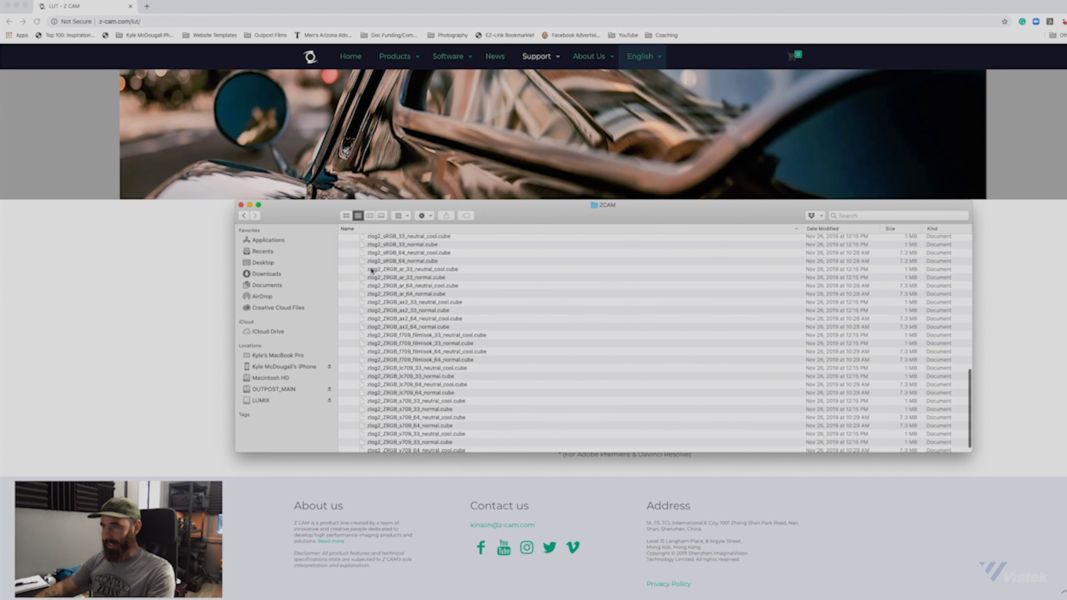
scroll(449, 352, up, 15)
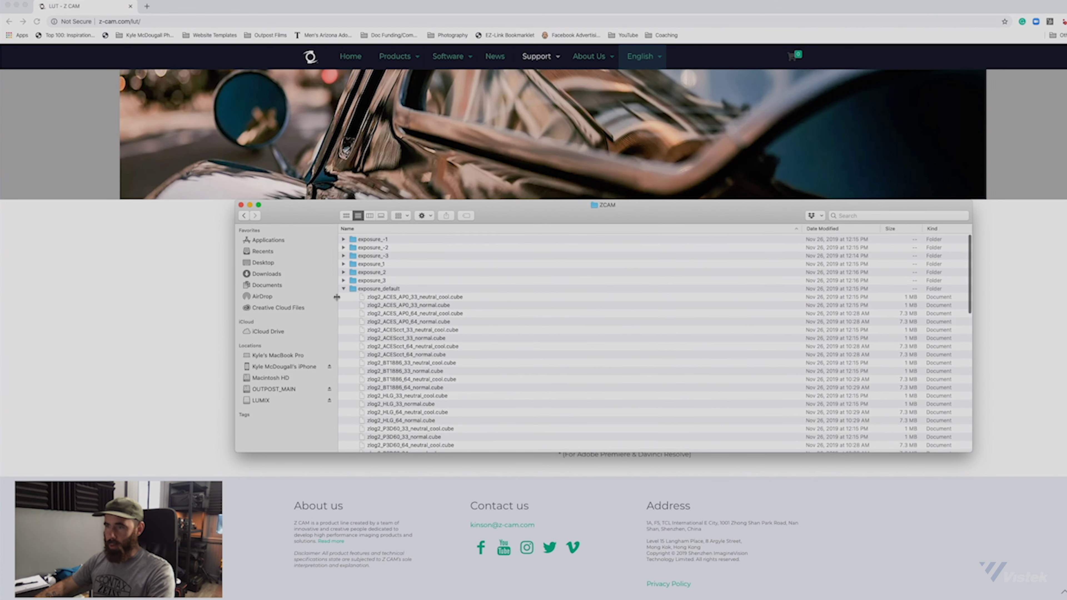
click(344, 288)
Step: Bring the Chrome LUT page forward, then switch to the Premiere Pro 2020 project
click(164, 307)
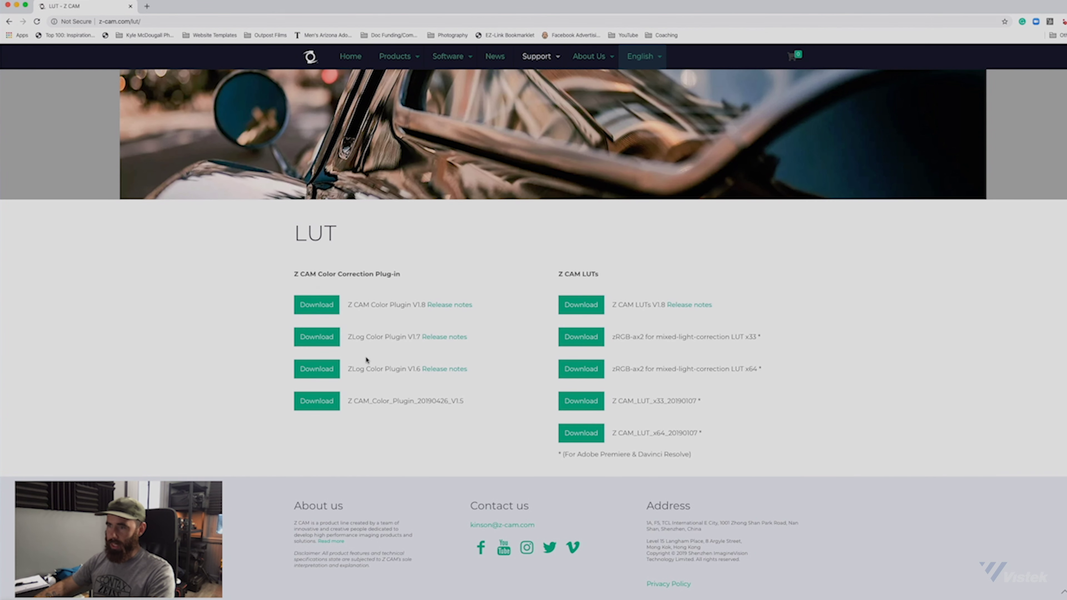
mouse_move(836, 590)
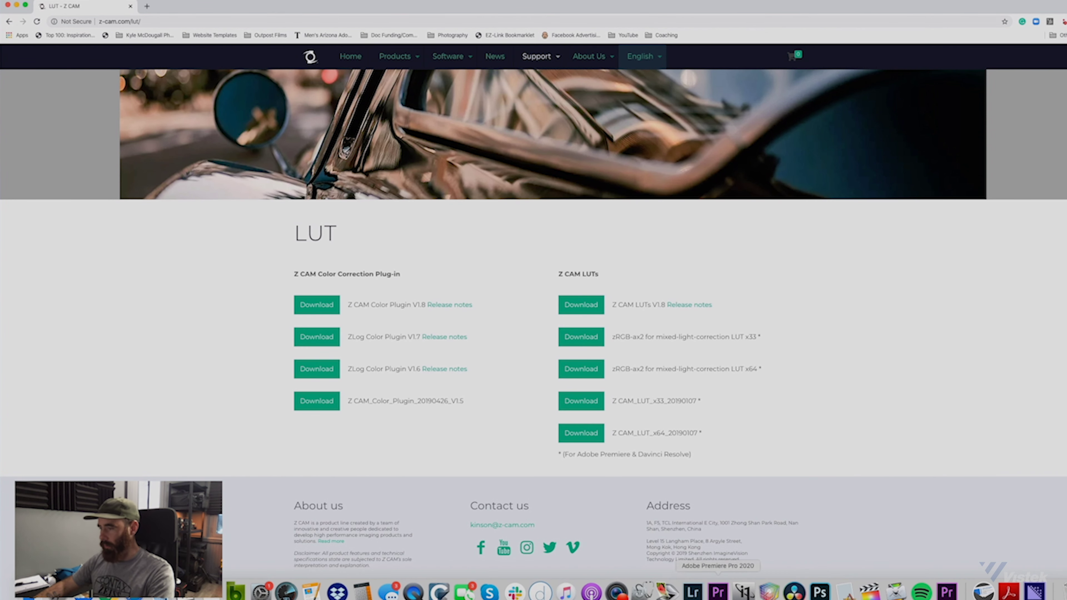
click(718, 592)
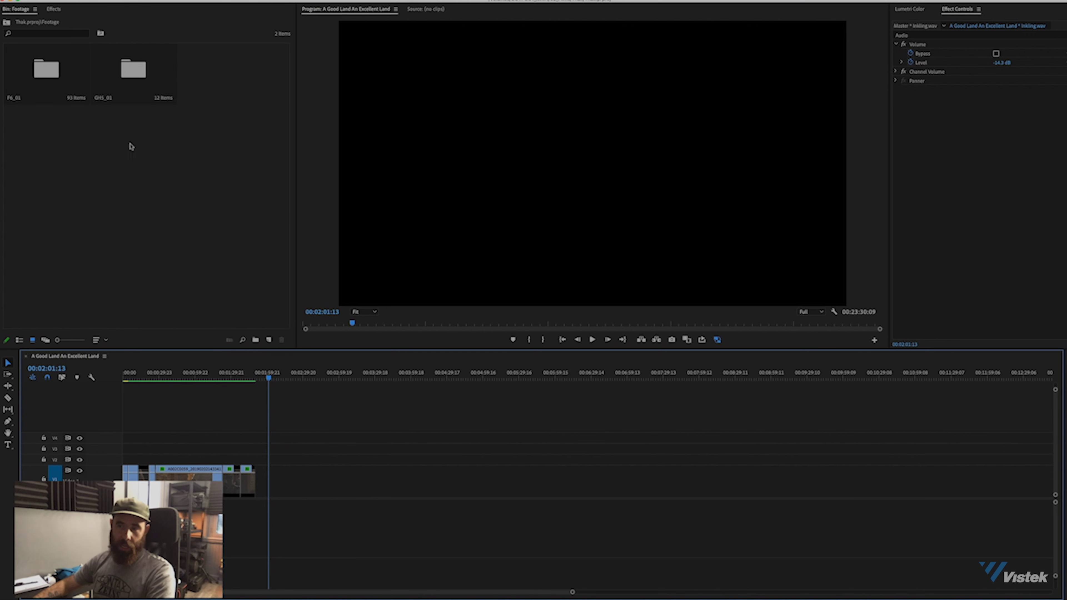
Step: Open the F6_01 bin, widen it, browse its clips and load A002C0041 for preview
double_click(47, 87)
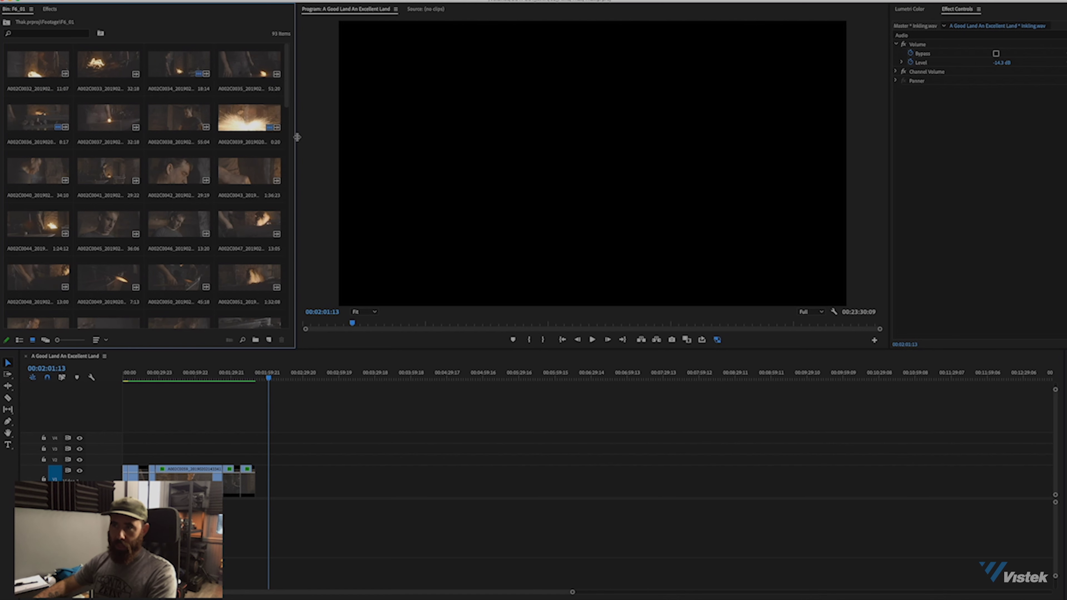
drag(296, 135, 347, 133)
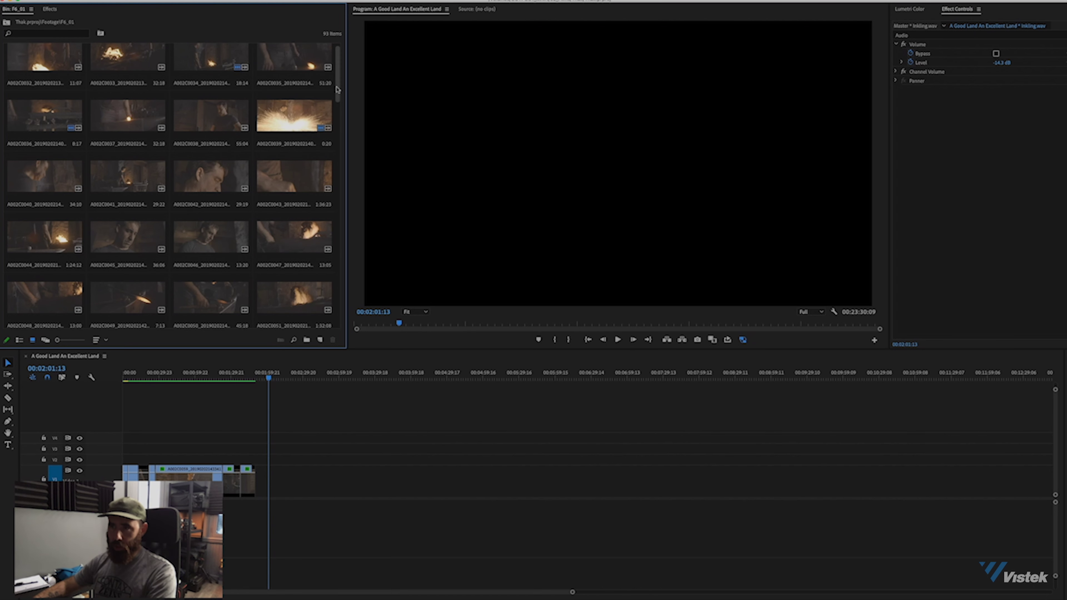
drag(338, 90, 338, 110)
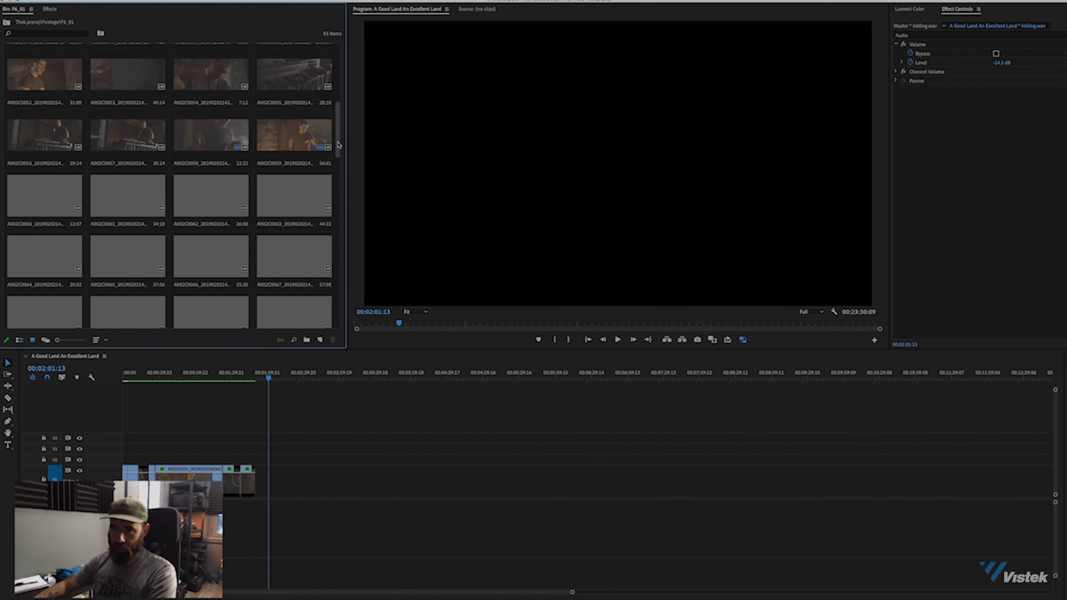
scroll(339, 146, down, 1)
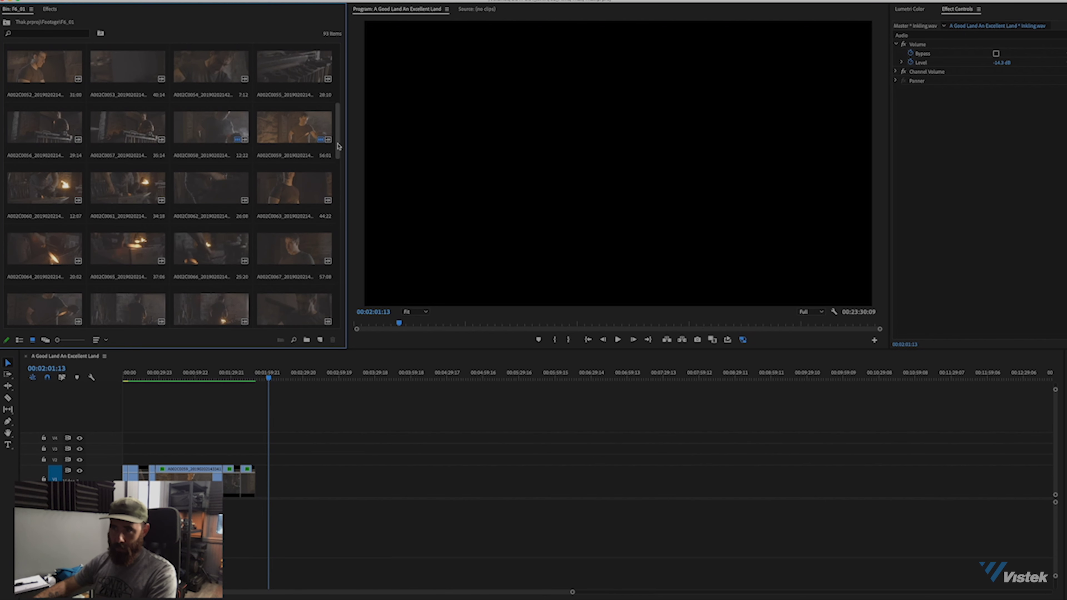
drag(339, 146, 340, 71)
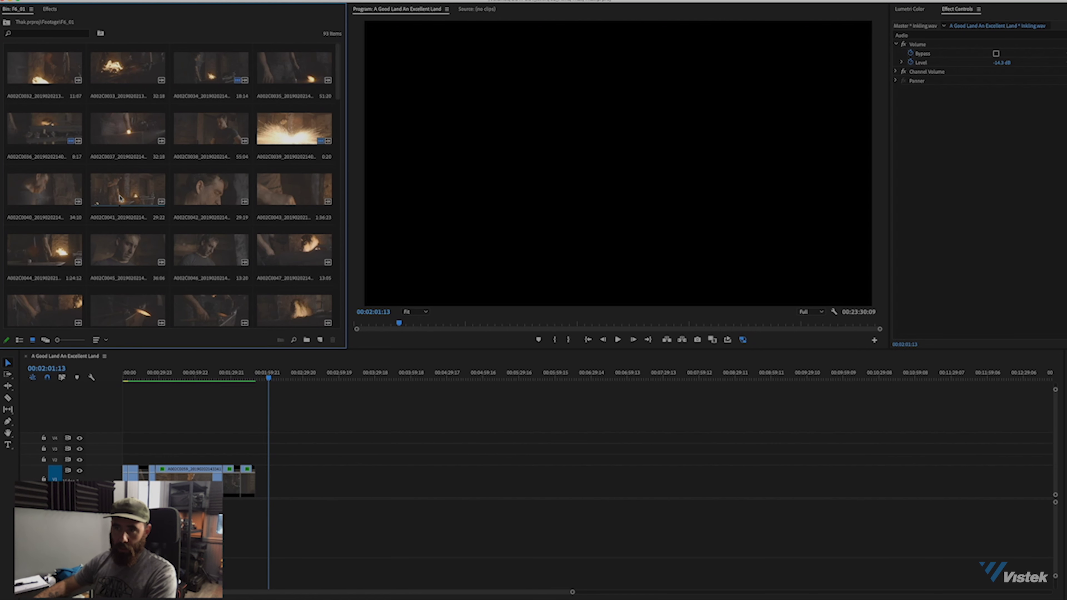
double_click(128, 193)
Step: Mark A002C0041 from 14:11:40:03 to 14:11:45:18 and drag that range onto the timeline
click(522, 315)
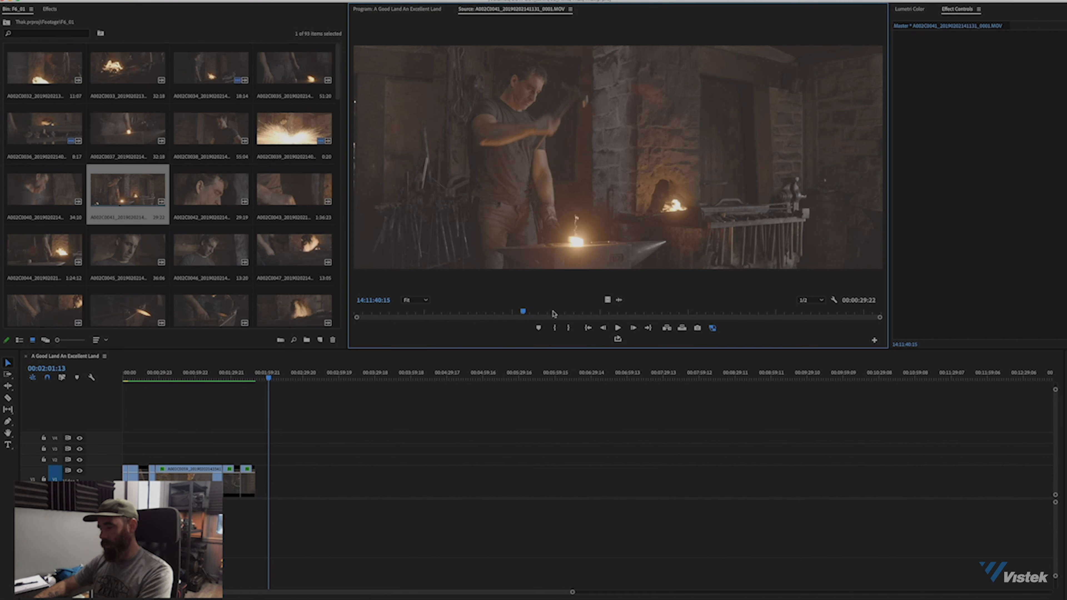
mouse_move(524, 311)
mouse_down()
mouse_move(630, 312)
mouse_move(515, 313)
mouse_up()
key(o)
key(i)
key(space)
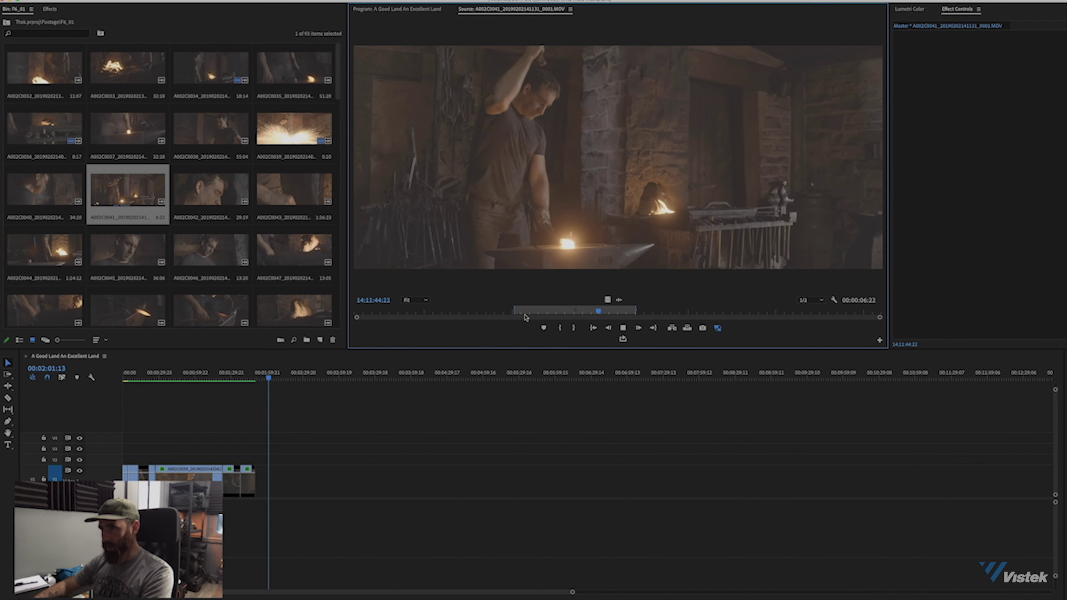
key(space)
key(o)
drag(614, 299, 340, 479)
Step: Zoom the timeline in around the new blacksmith clip, with the playhead near its start
click(341, 377)
key(equal)
key(equal)
key(equal)
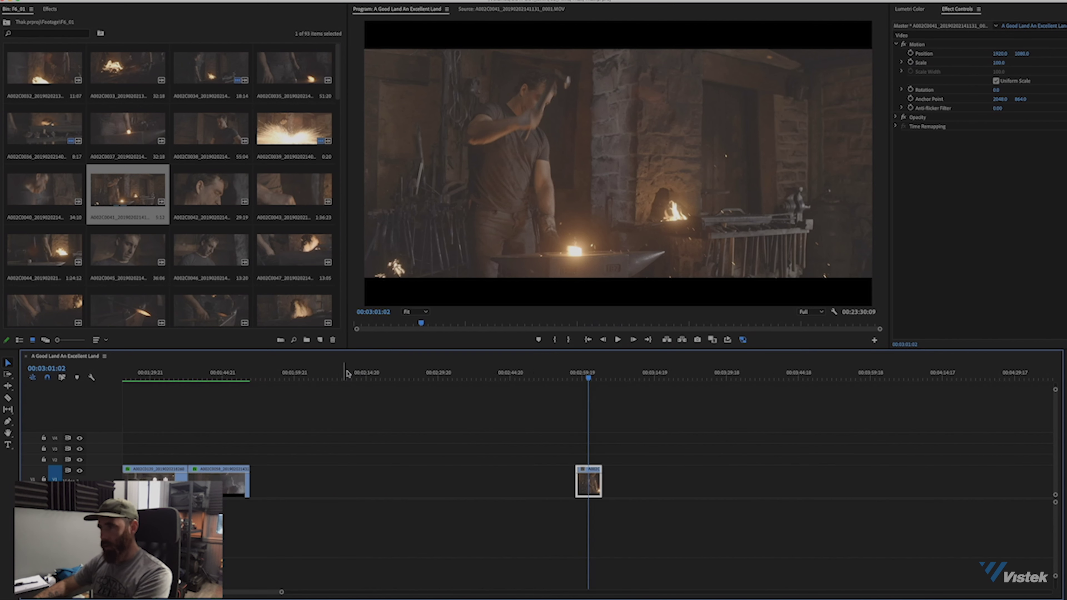
key(equal)
mouse_move(593, 374)
mouse_down()
mouse_move(580, 378)
mouse_move(604, 378)
mouse_move(582, 378)
mouse_up()
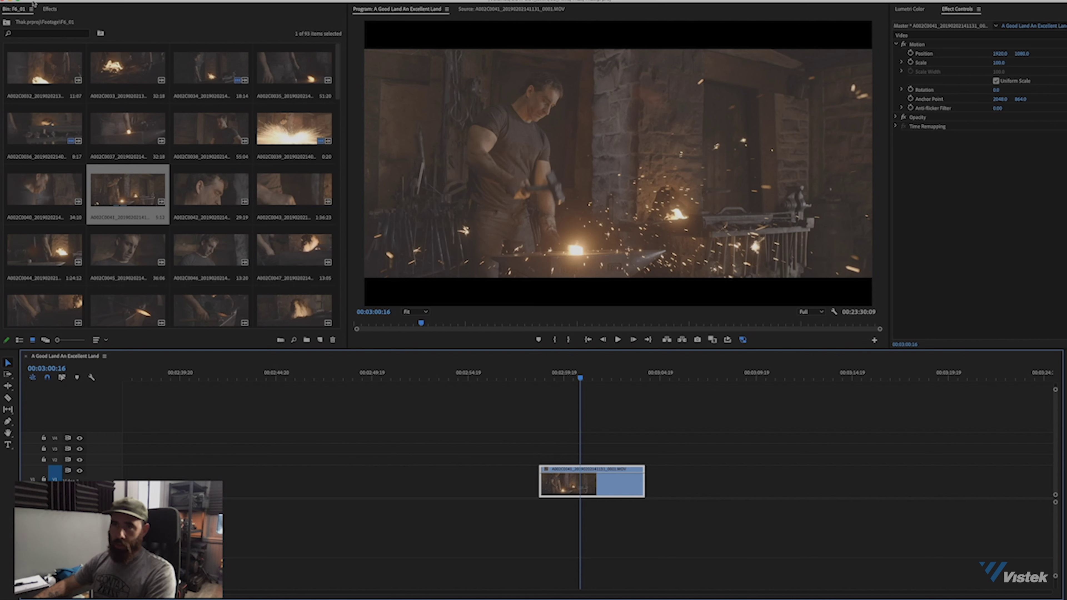
Step: Apply the Video Effects > Z CAM > ZlogColor effect to the blacksmith clip
click(49, 9)
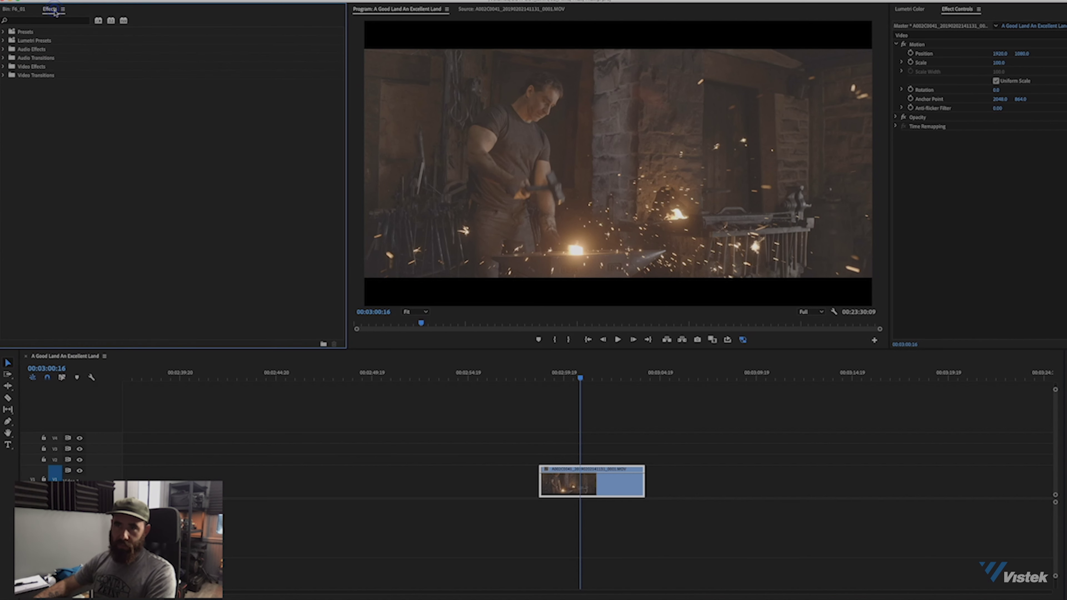
click(4, 67)
scroll(34, 203, down, 2)
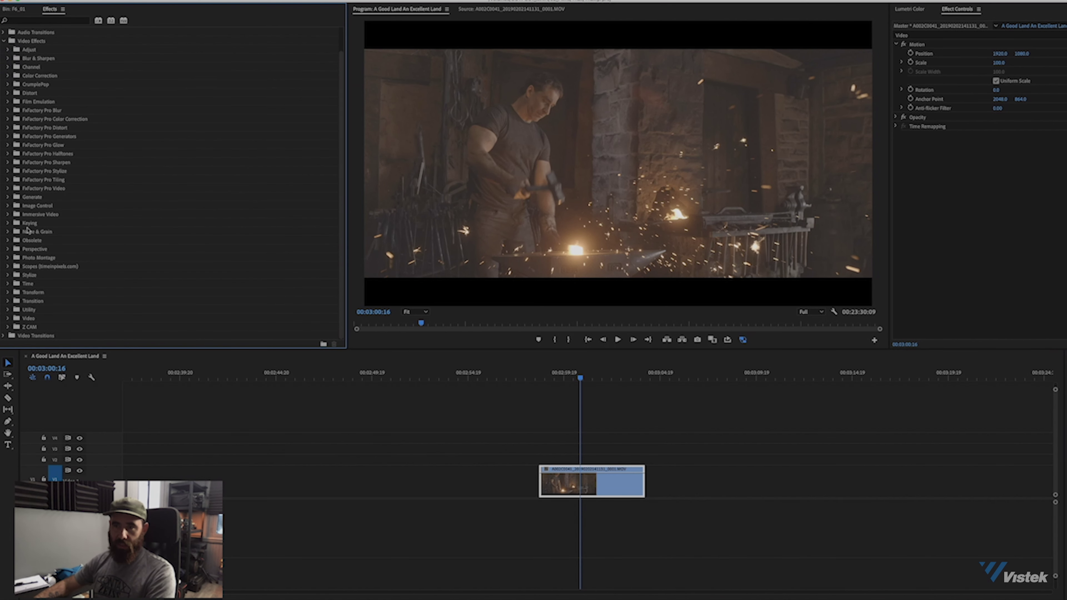
click(7, 326)
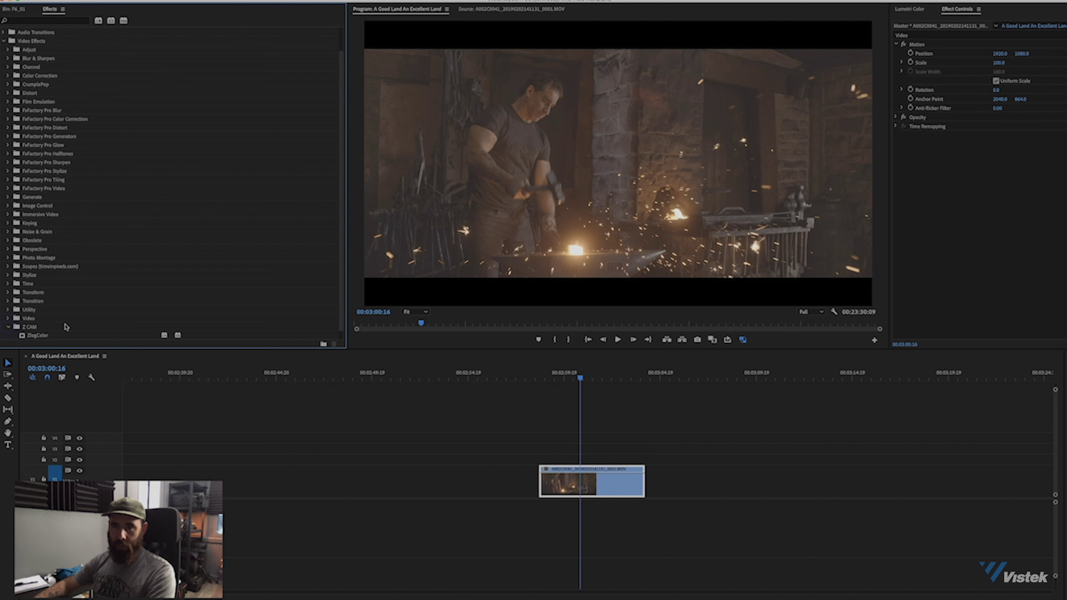
drag(36, 329, 592, 483)
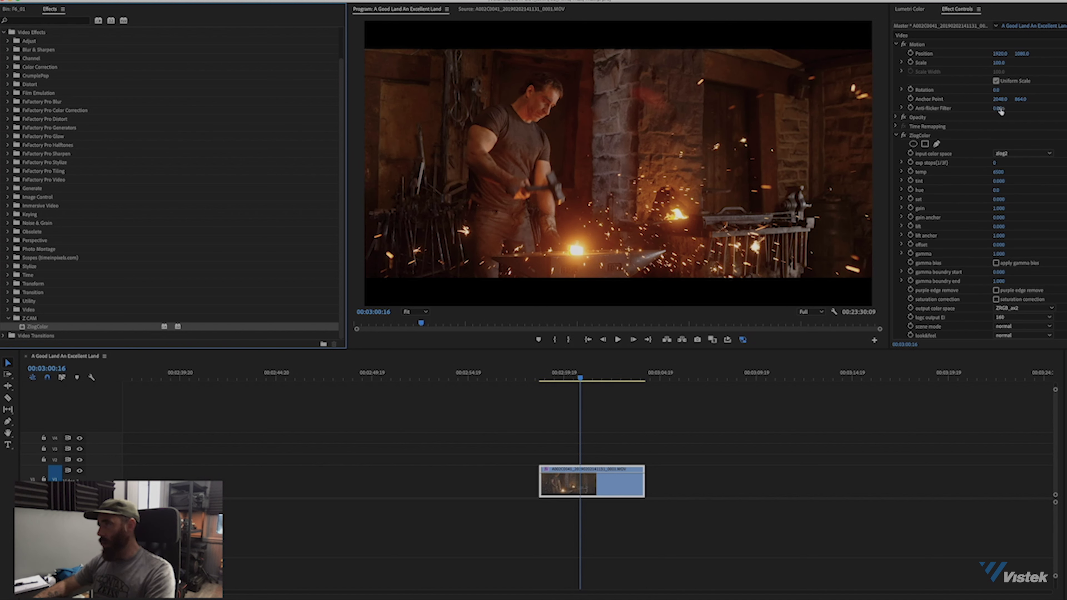
click(896, 43)
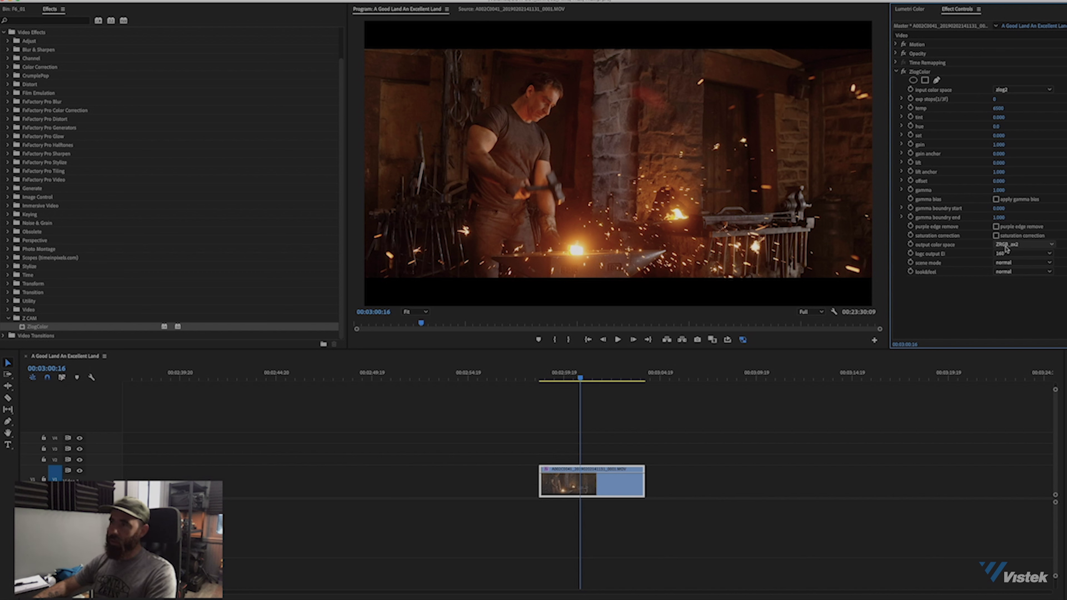
click(1006, 247)
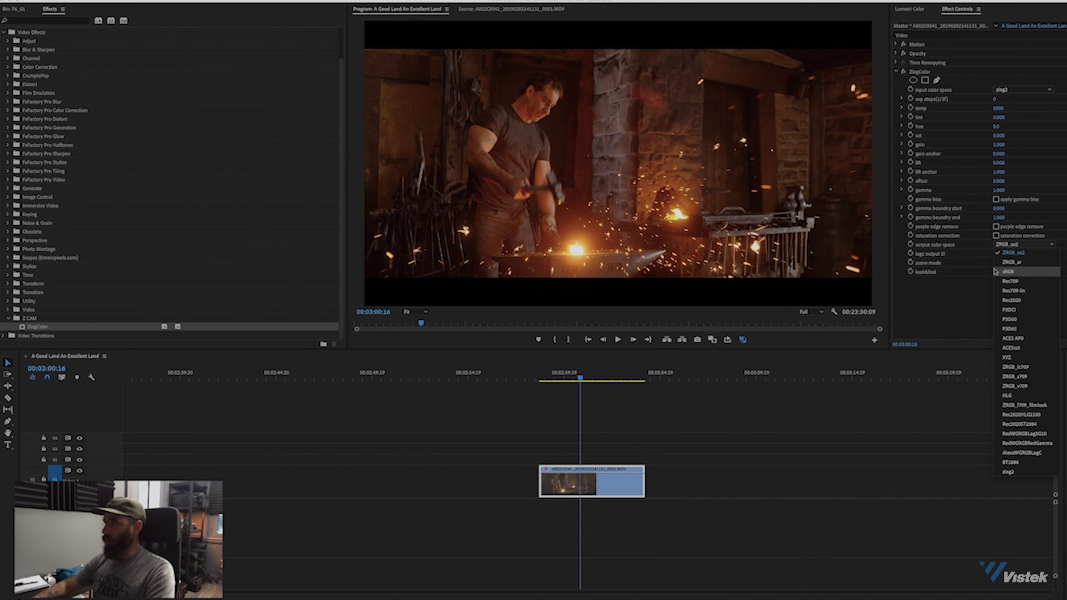
click(1027, 236)
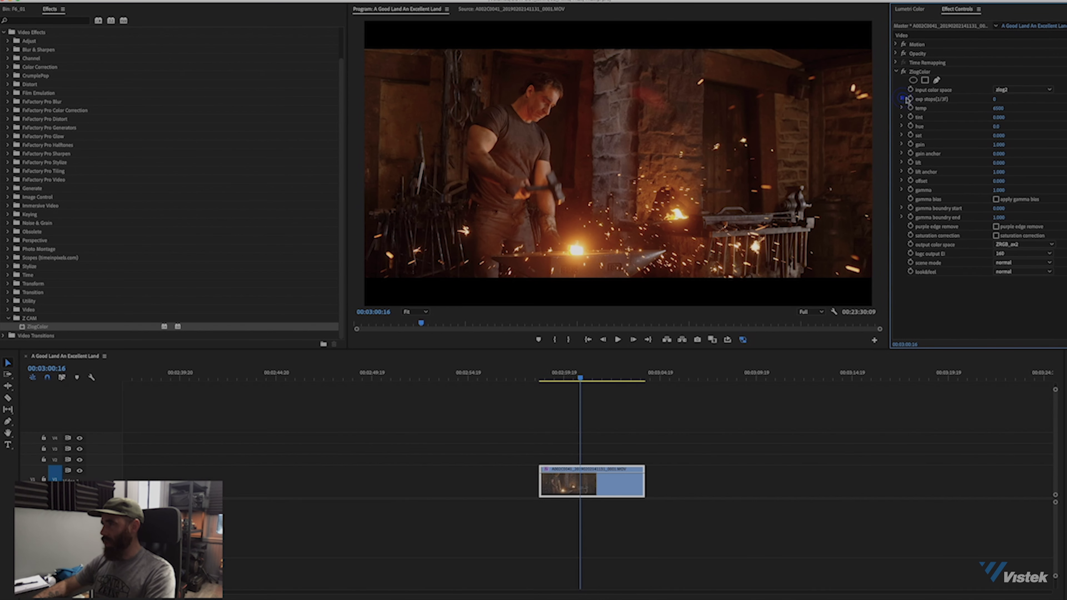
click(994, 99)
Step: Set ZlogColor exp stops to -1 on the blacksmith clip, then switch the effect off to compare
text(-1)
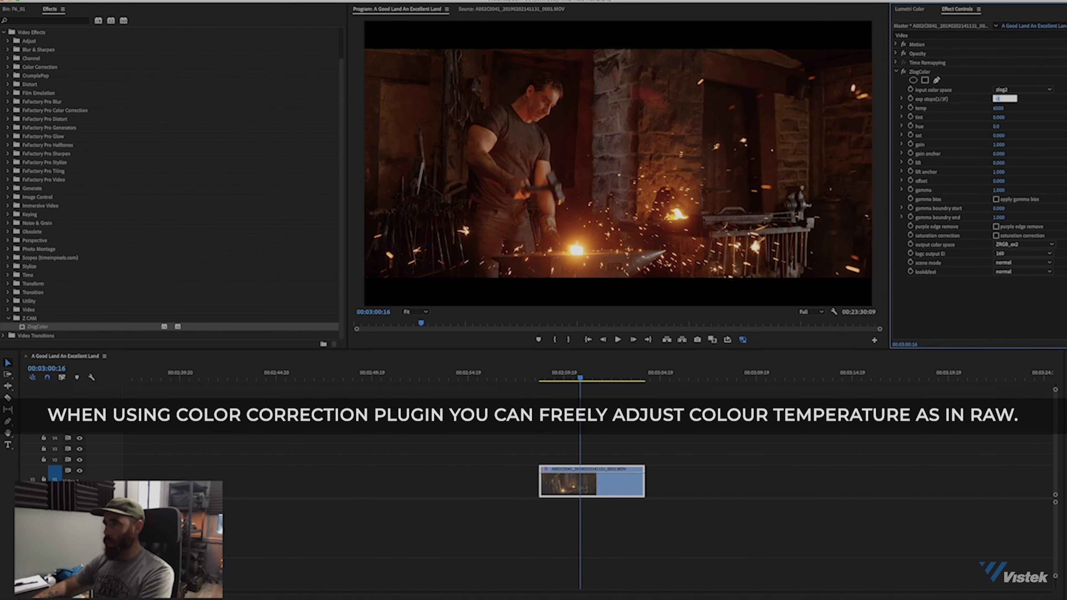
key(Return)
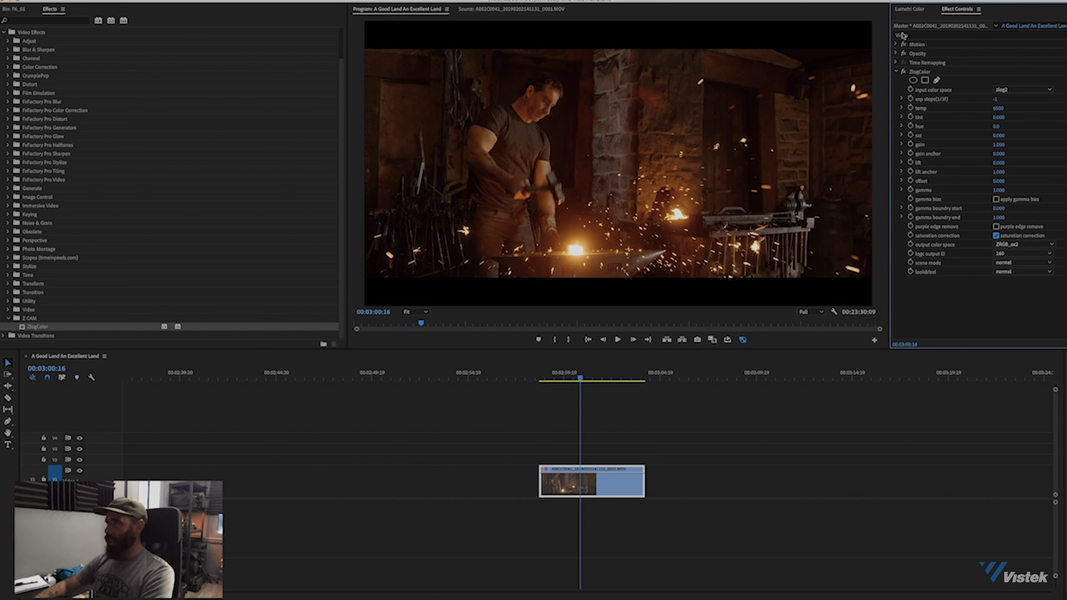
click(904, 72)
Step: Toggle the ZlogColor grade off and on, leave it on, collapse it, and return to Bin: F6_01
click(904, 71)
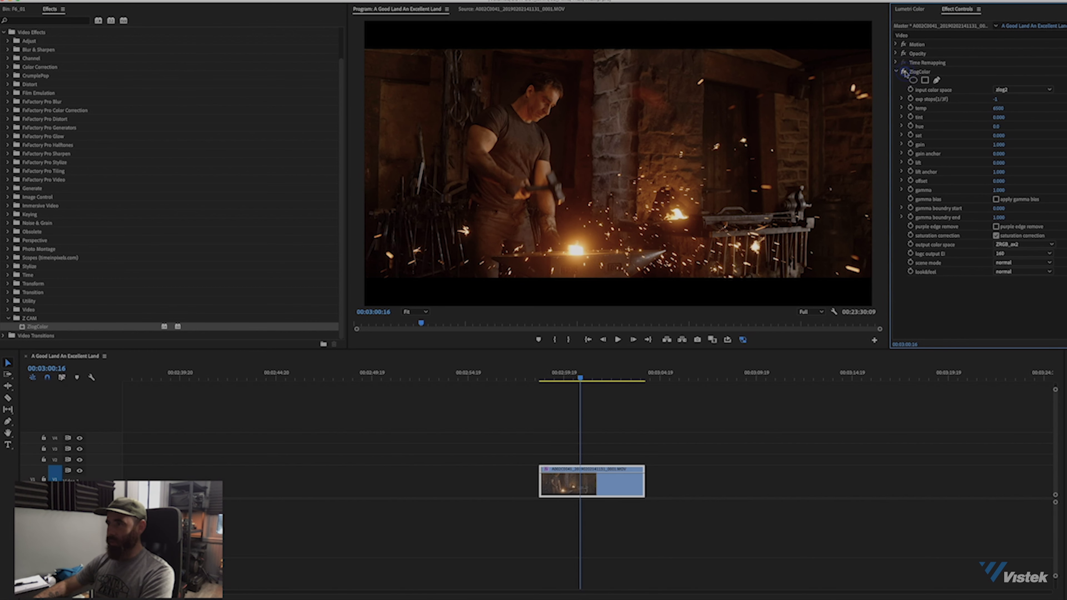
click(903, 72)
click(904, 71)
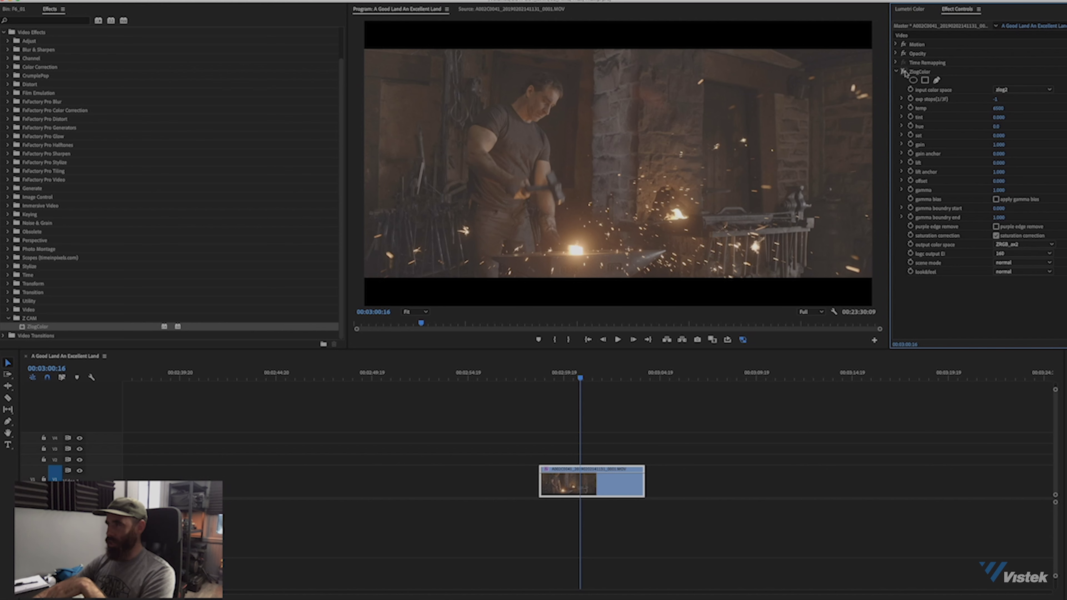
click(903, 72)
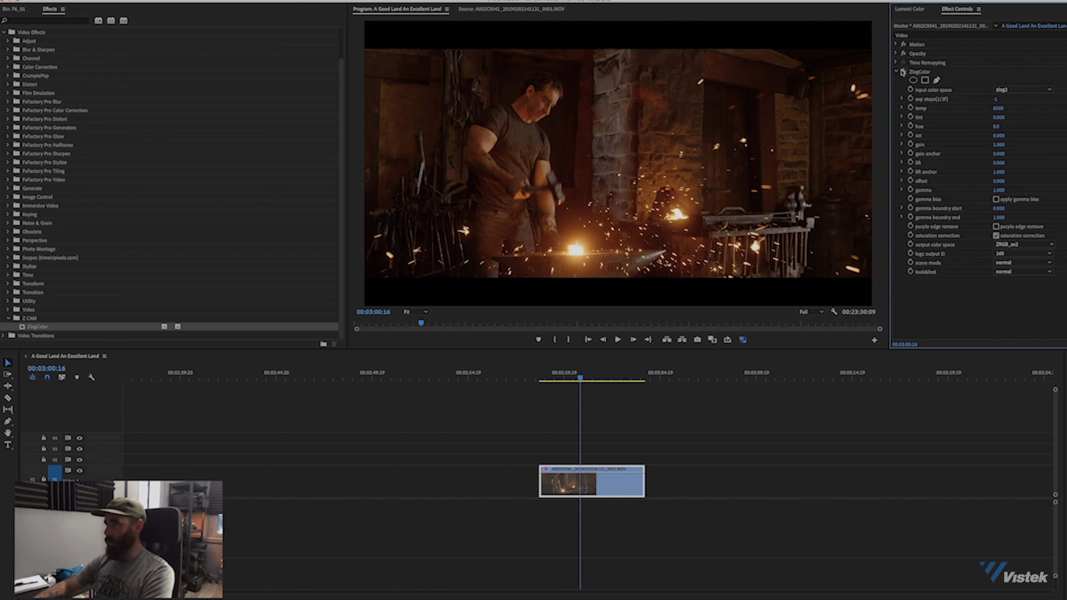
click(896, 71)
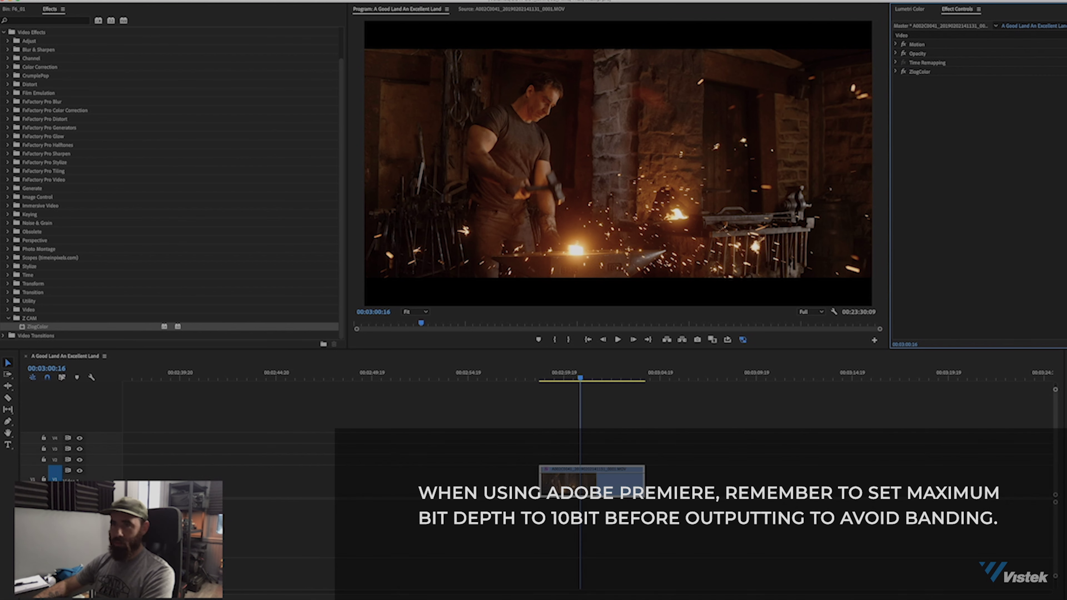
click(14, 9)
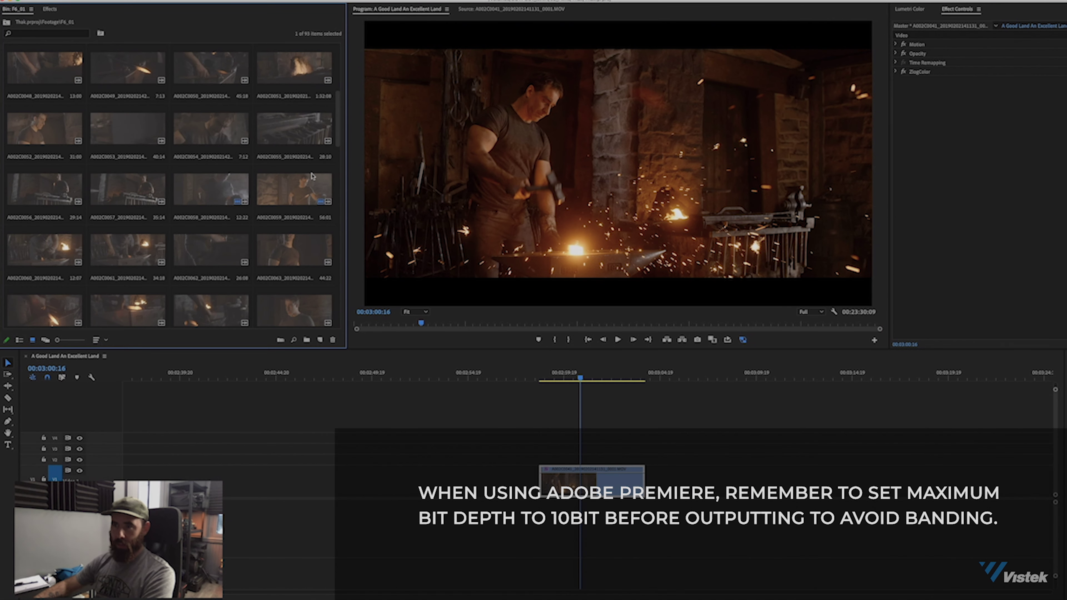
Step: Mark an In/Out range on clip A002C0097 and place it after the blacksmith clip
scroll(311, 177, down, 8)
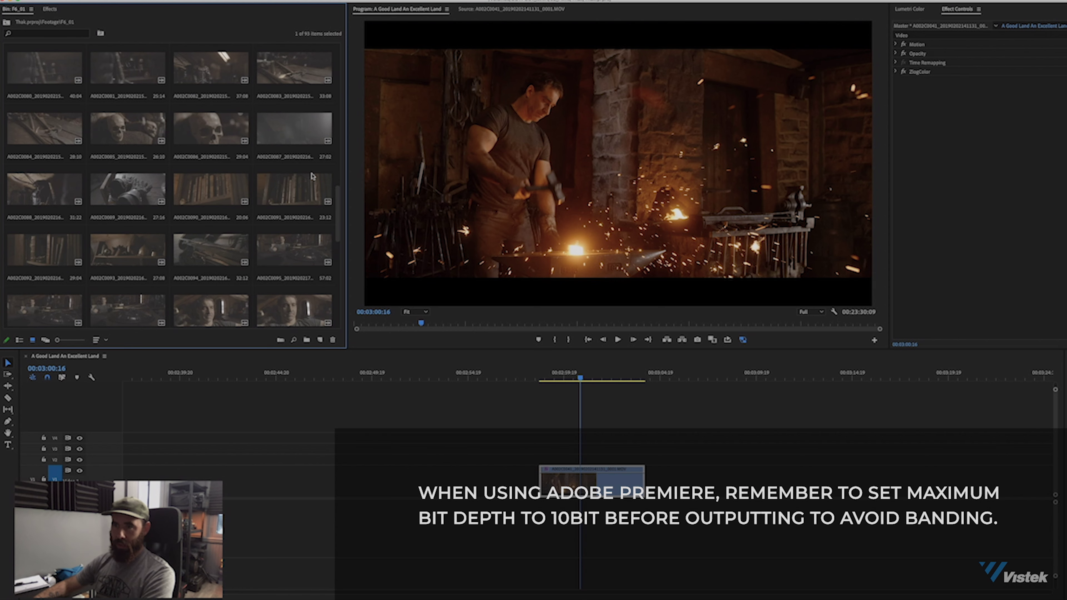
scroll(311, 176, down, 6)
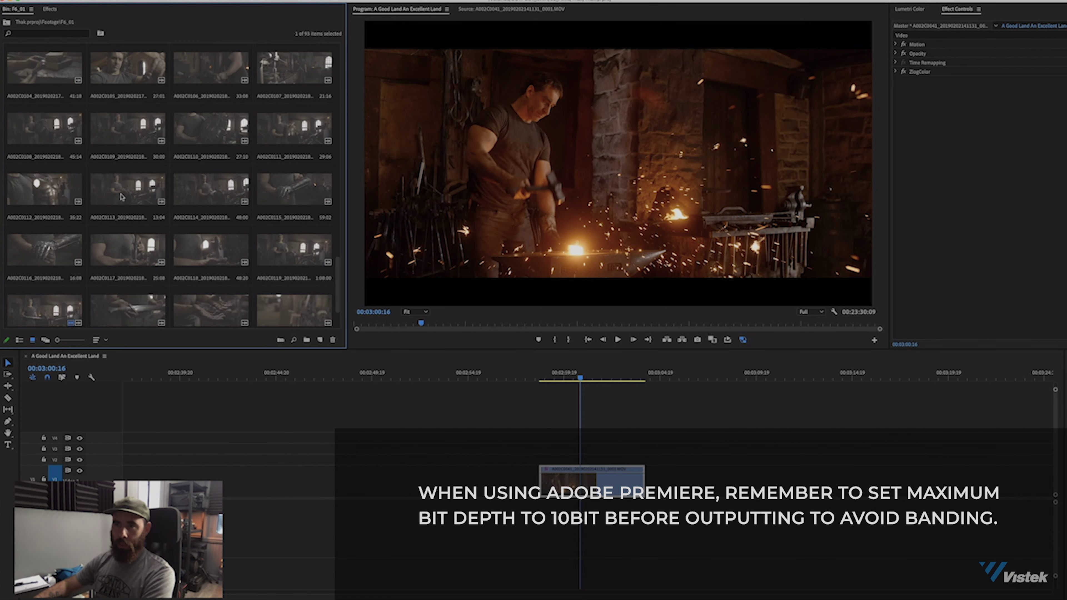
scroll(107, 194, up, 3)
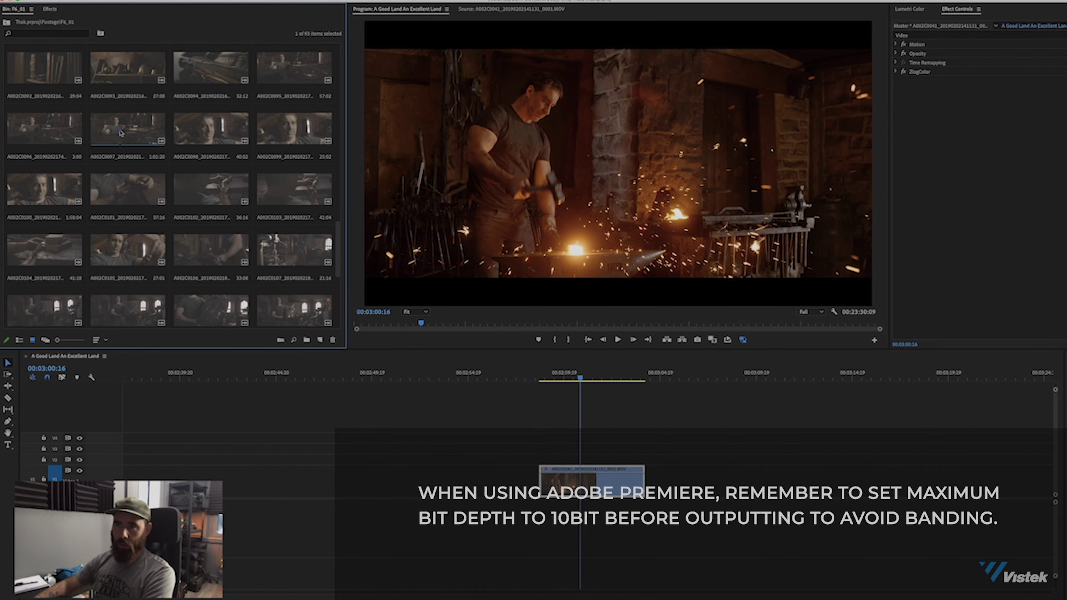
double_click(130, 139)
drag(496, 312, 468, 311)
key(i)
key(space)
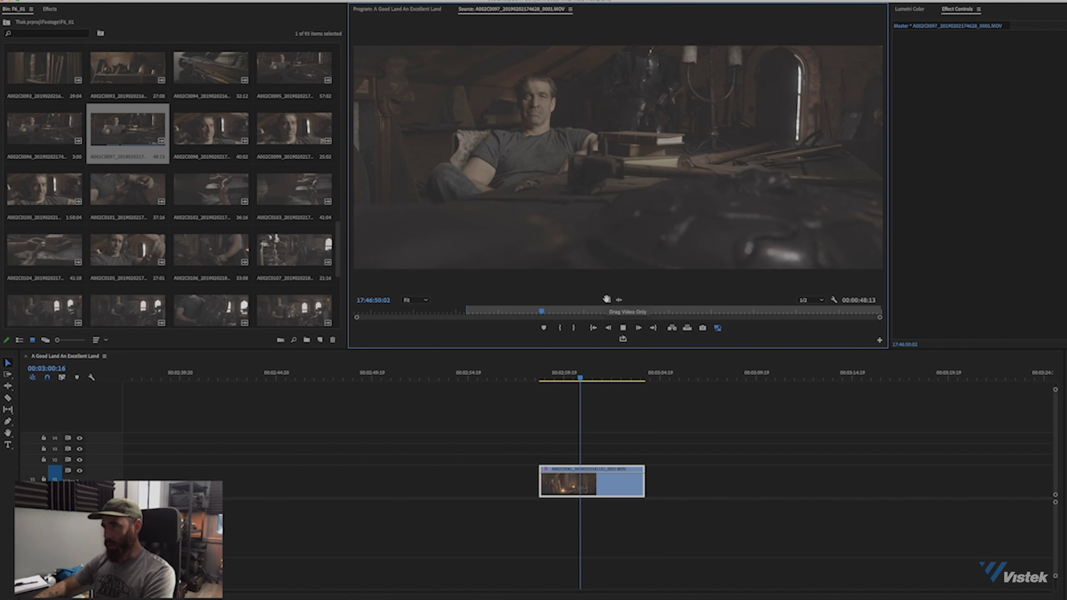
key(o)
drag(606, 299, 645, 475)
Step: Paste the blacksmith clip's ZlogColor attributes onto the A002C0097 attic clip
click(690, 379)
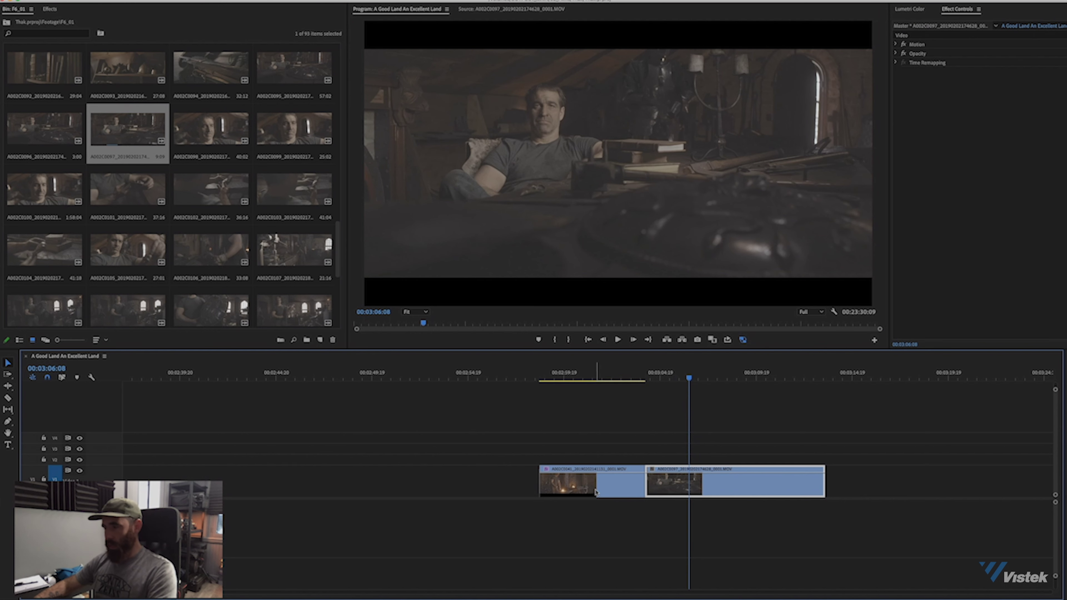
click(639, 491)
right_click(690, 487)
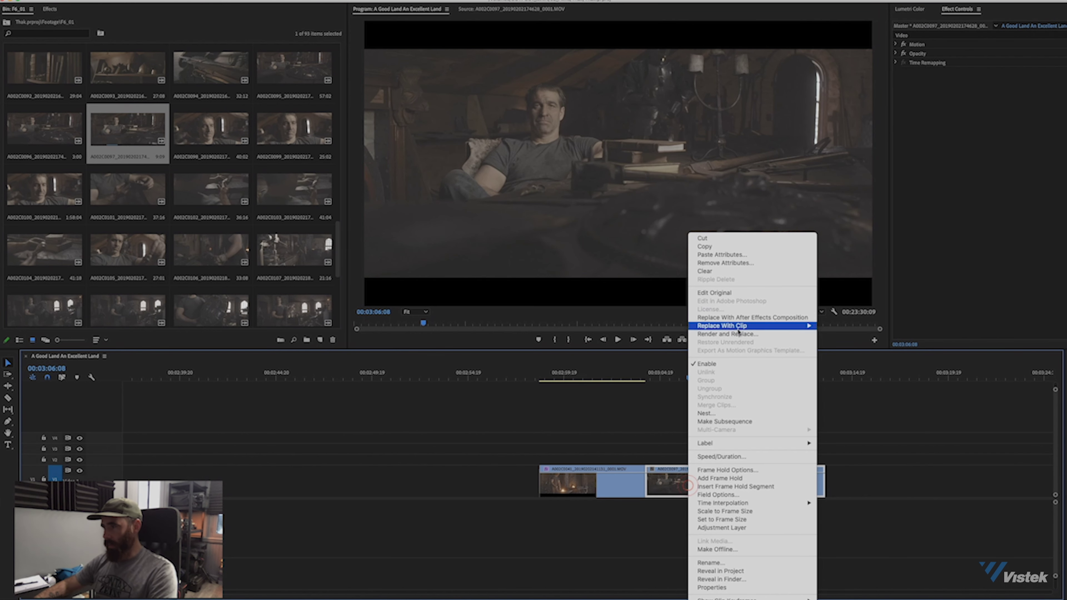
click(731, 256)
key(Return)
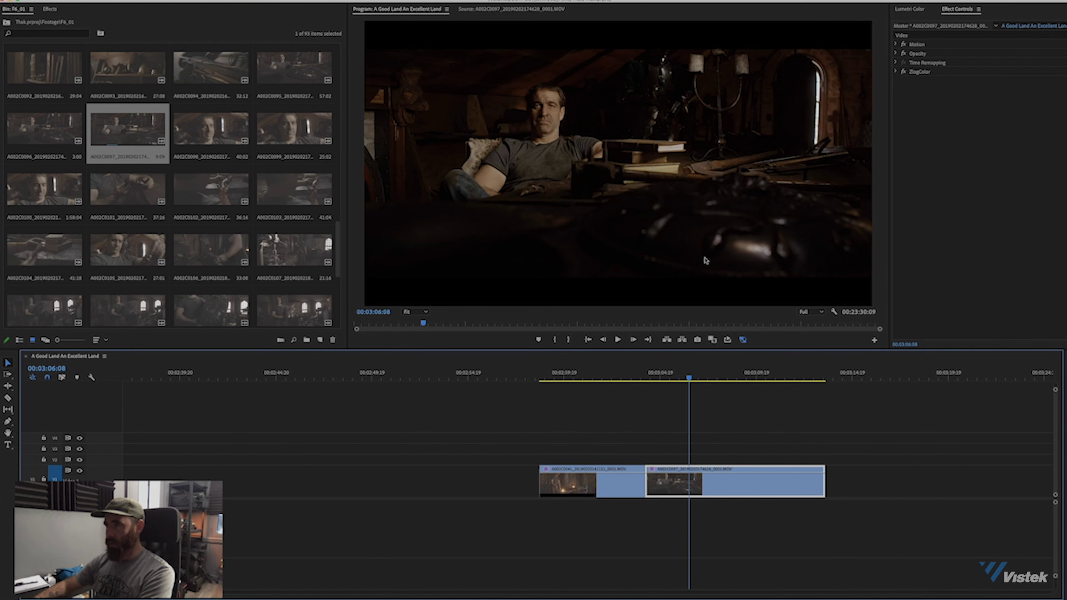
click(904, 9)
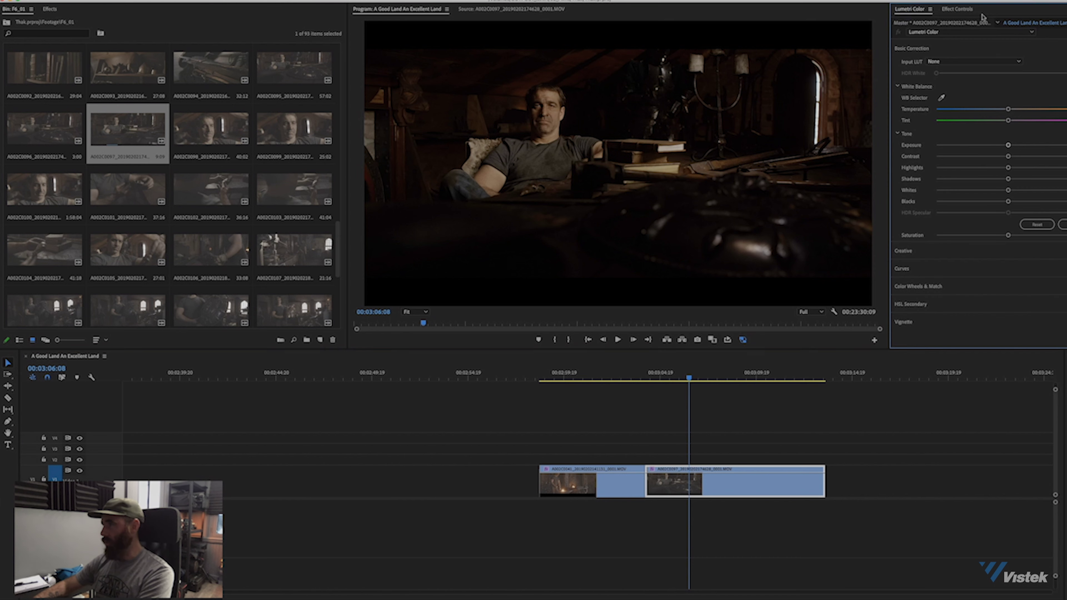
Step: Set the attic clip's ZlogColor exp stops to 0 in Effect Controls
click(957, 10)
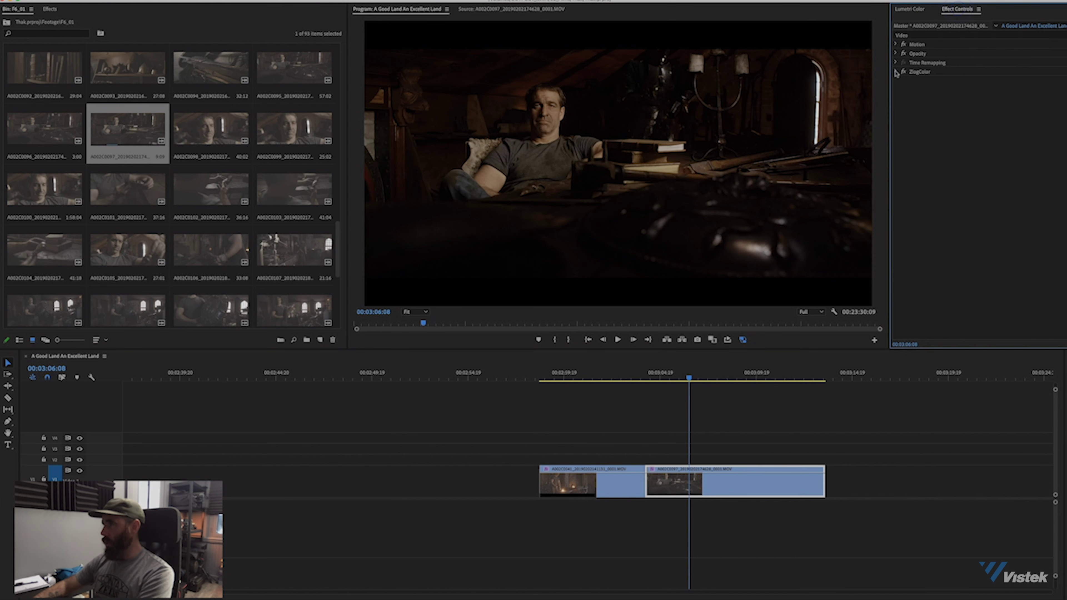
click(896, 72)
text(0)
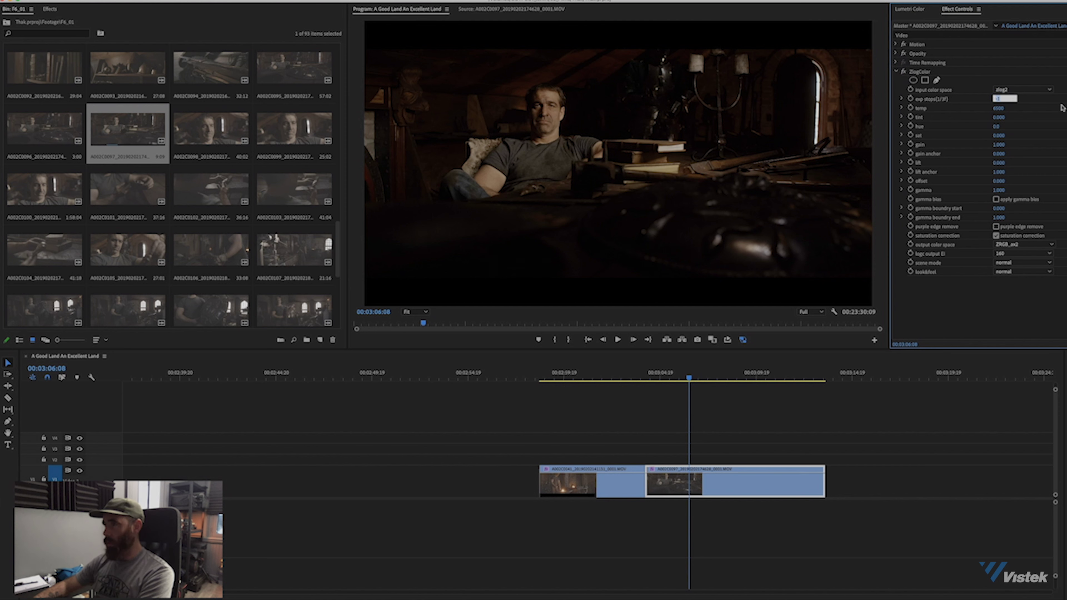
key(Return)
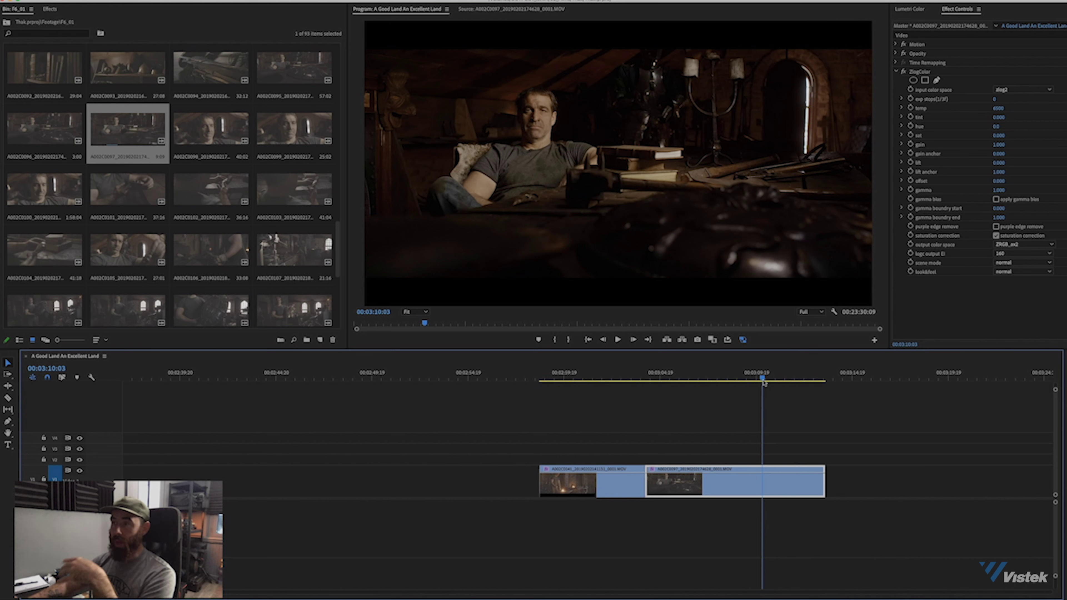
drag(763, 380, 745, 399)
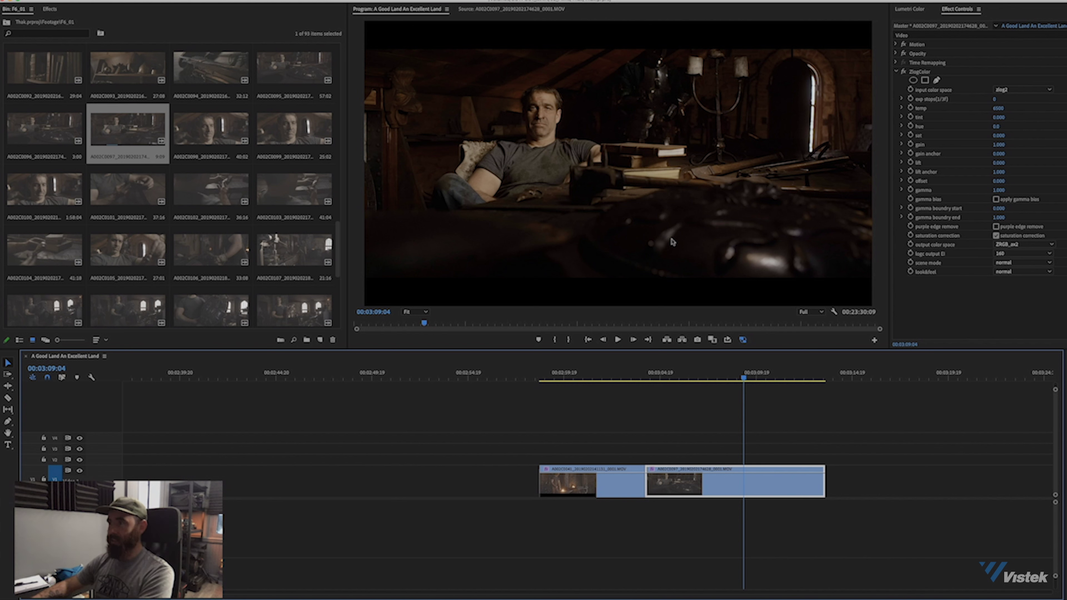
click(747, 442)
key(minus)
key(minus)
key(minus)
key(minus)
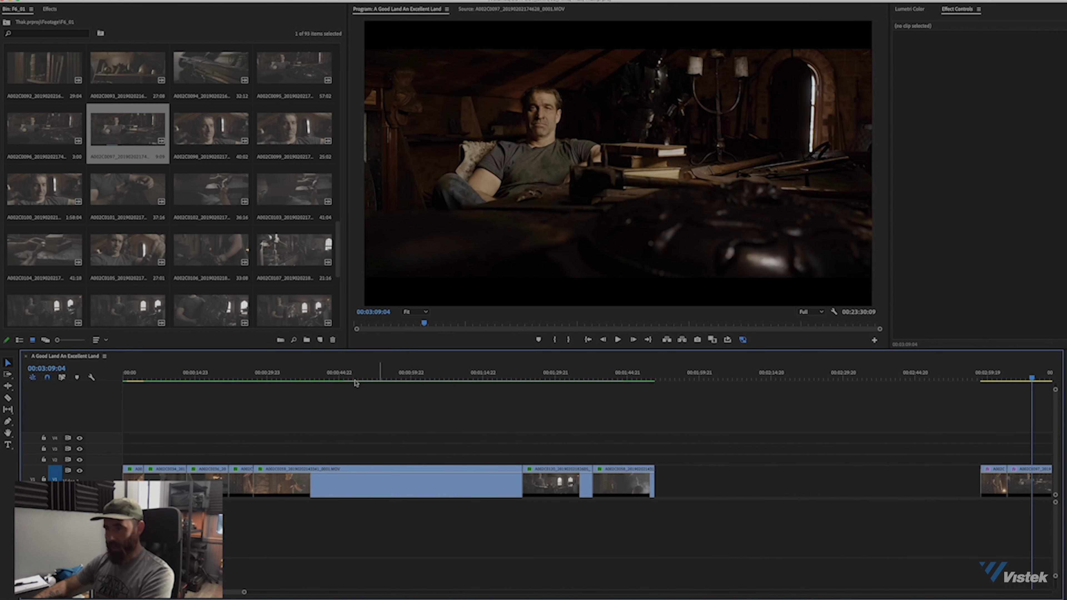